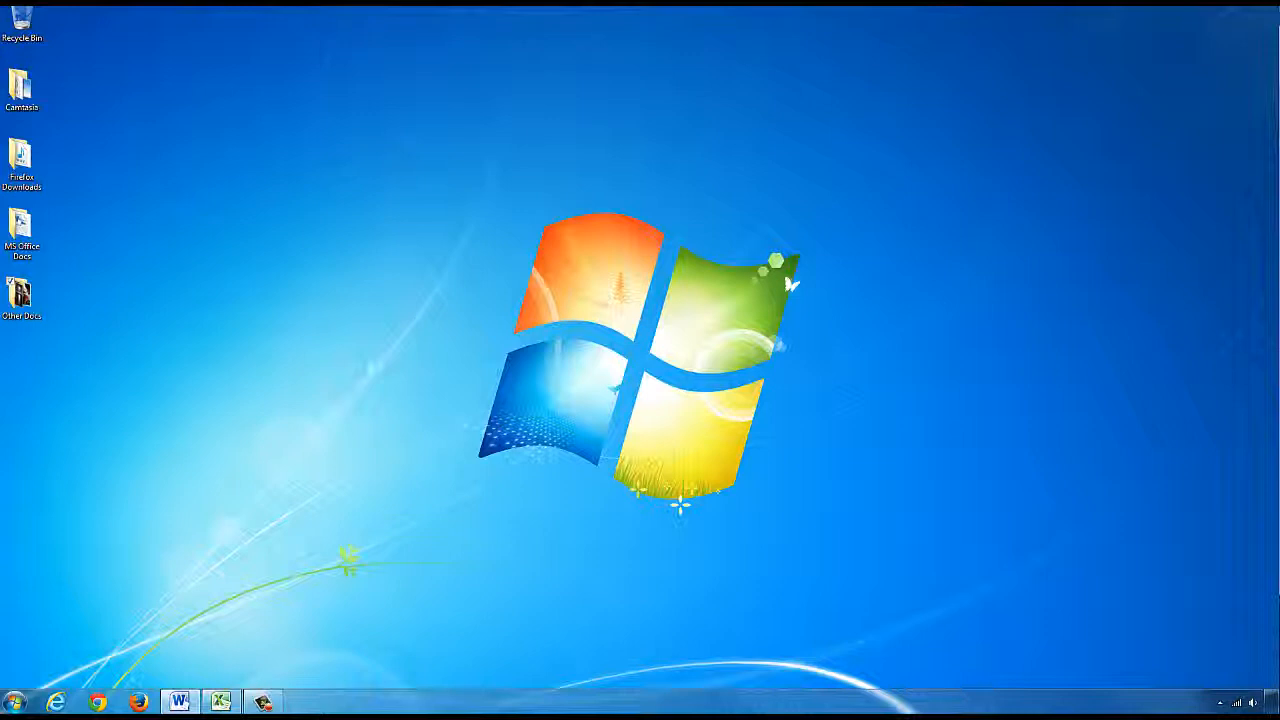
In the Excel workbook, copy the employee records in B2:D11 of the California sheet and check the copied entry on the Office Clipboard
click(232, 700)
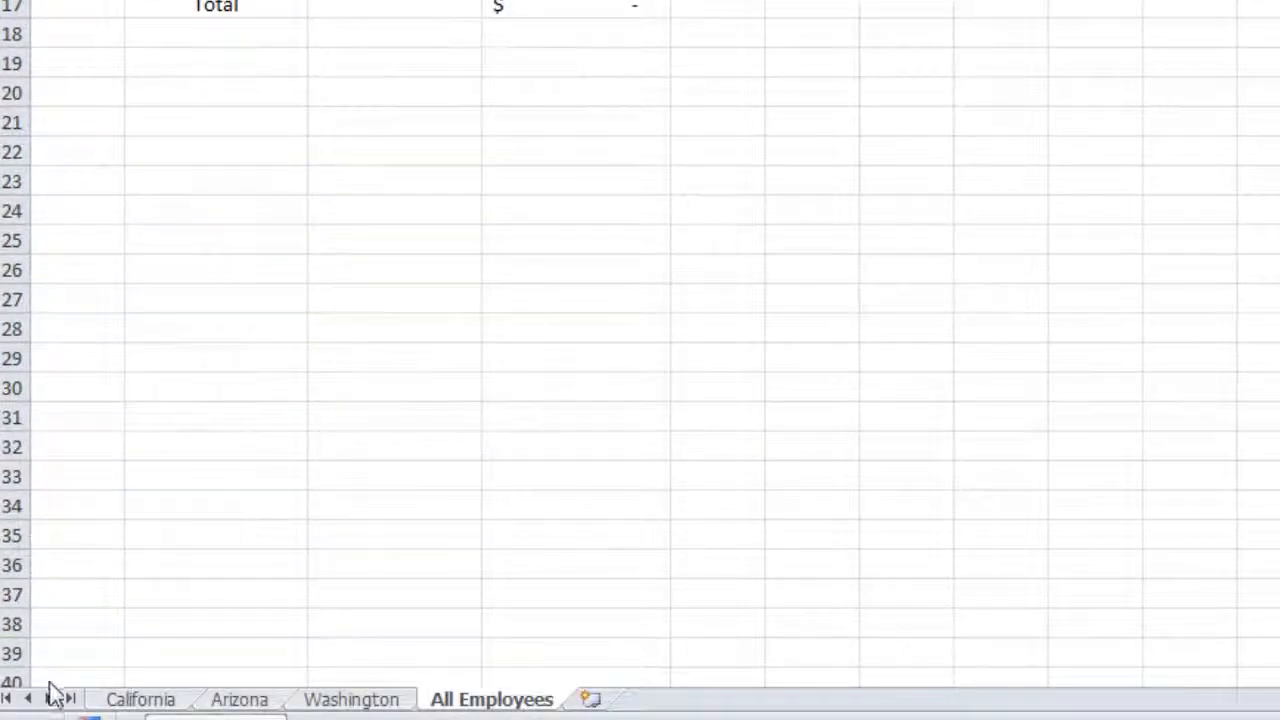
click(113, 704)
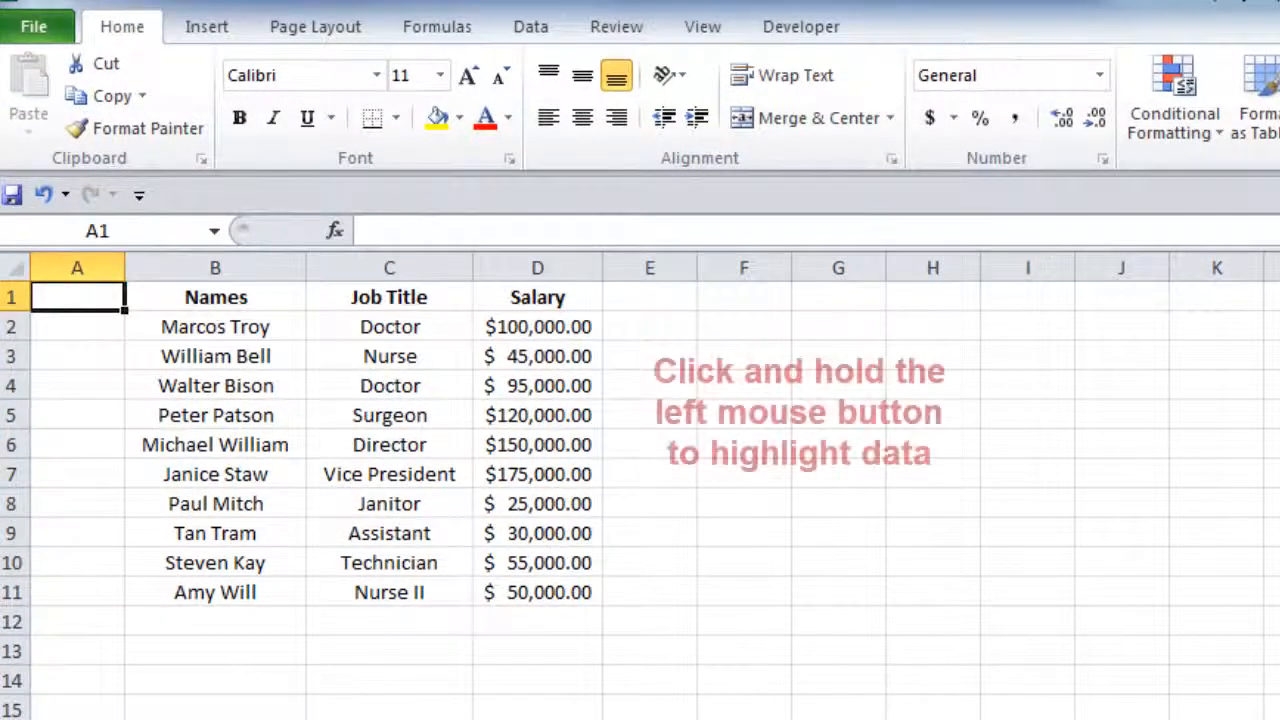
click(224, 408)
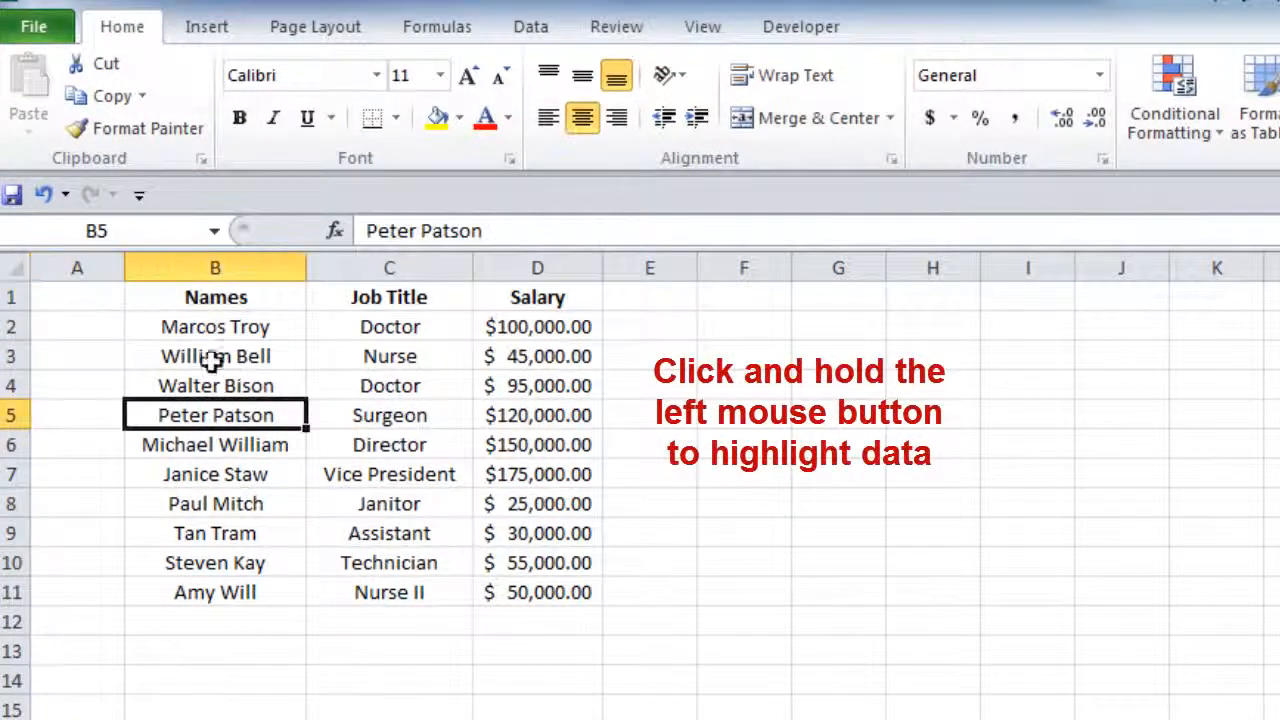
drag(214, 326, 480, 586)
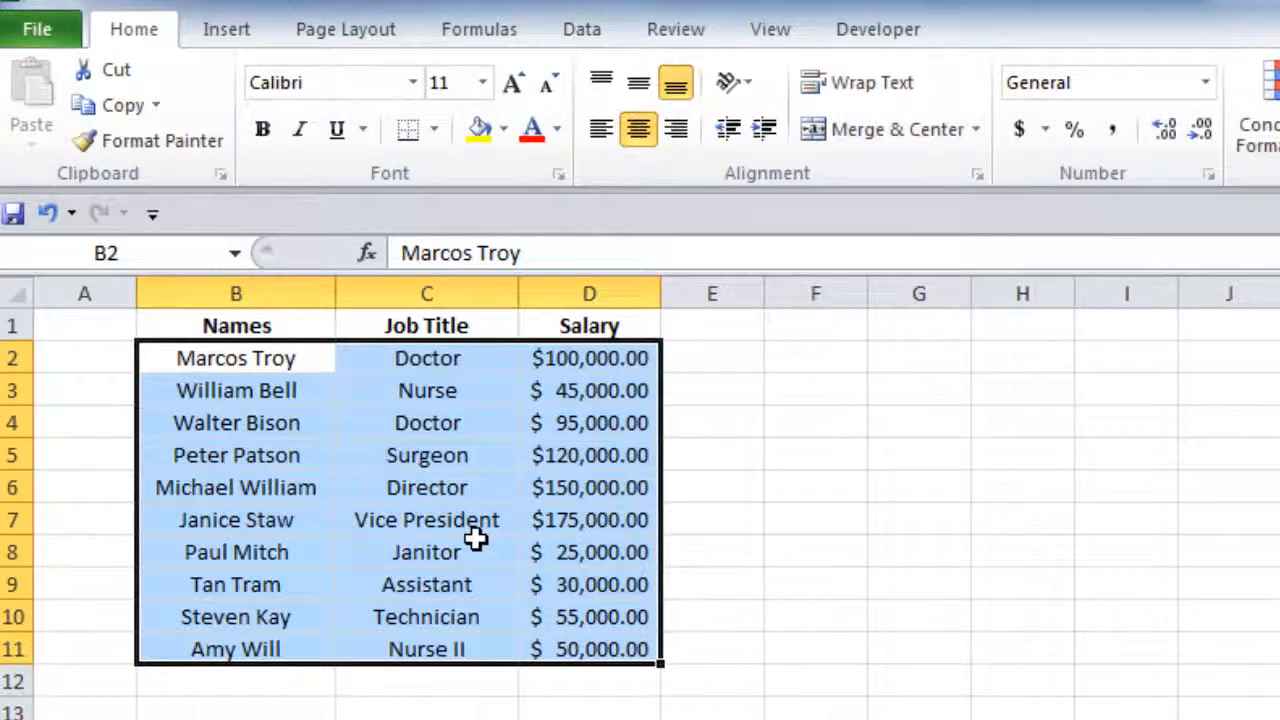
right_click(476, 539)
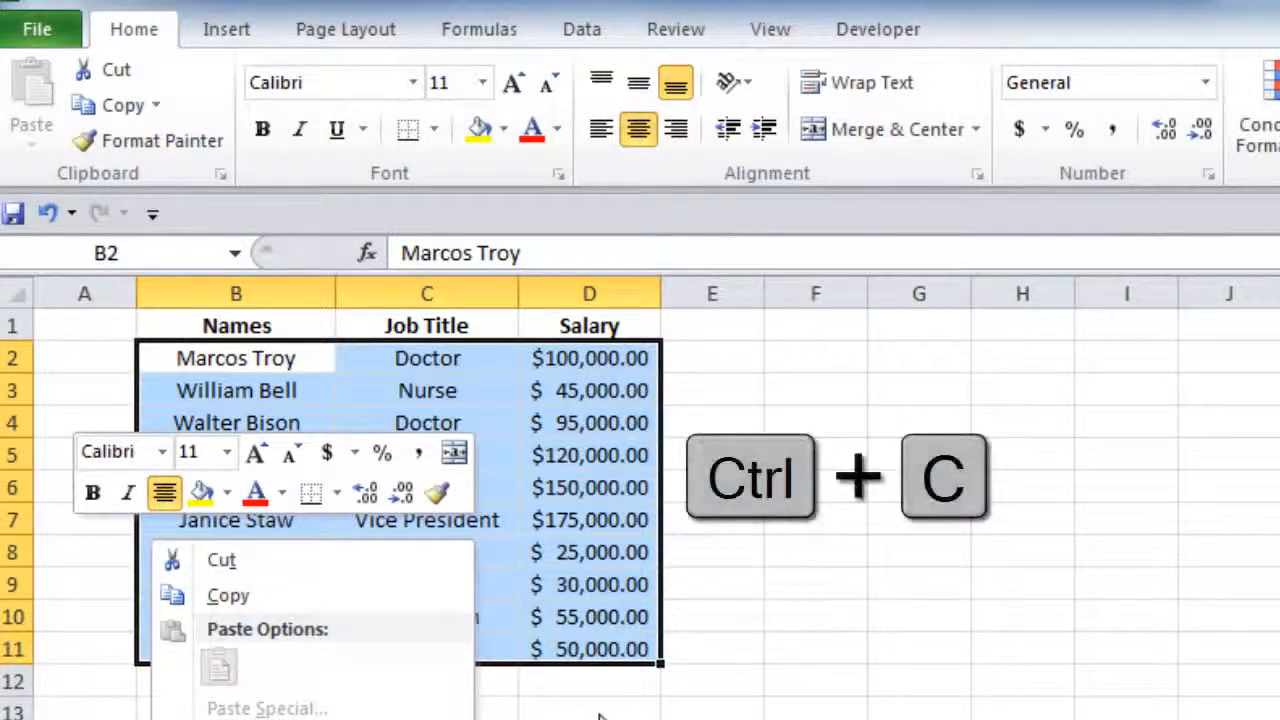
click(457, 598)
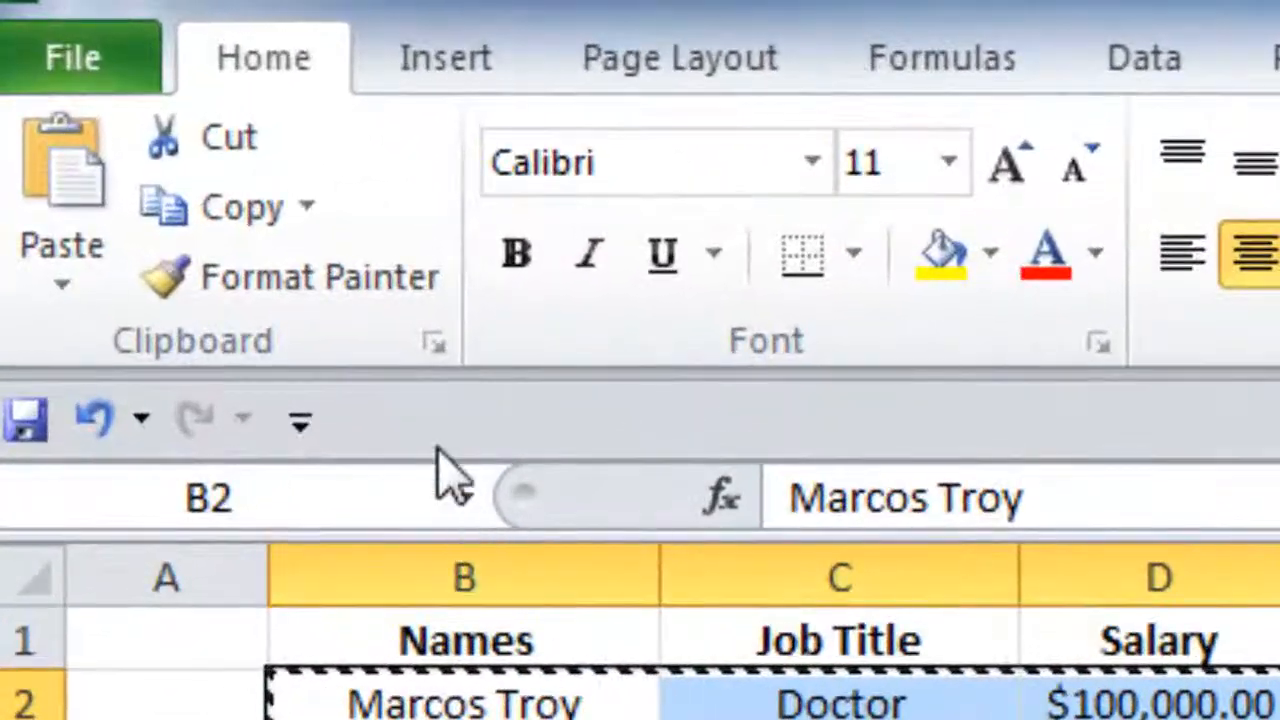
click(432, 344)
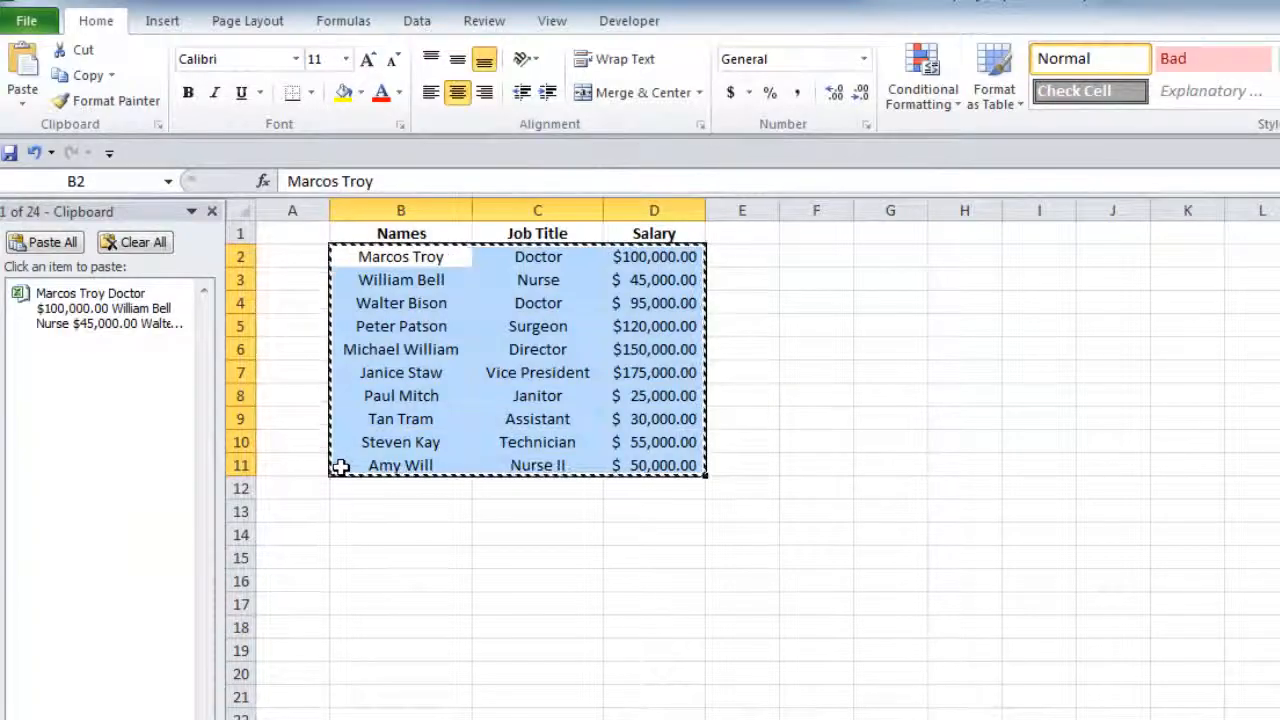
click(211, 211)
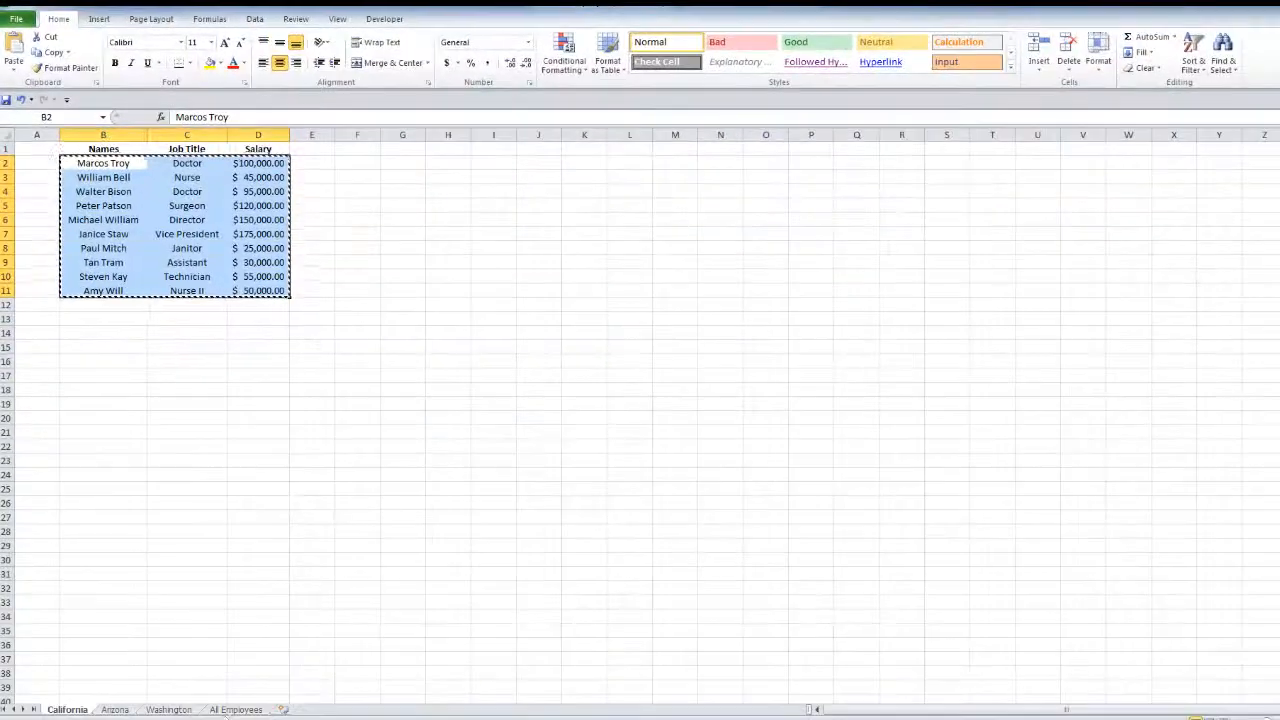
Go to the All Employees sheet and review the paste options available for cell B2
click(232, 714)
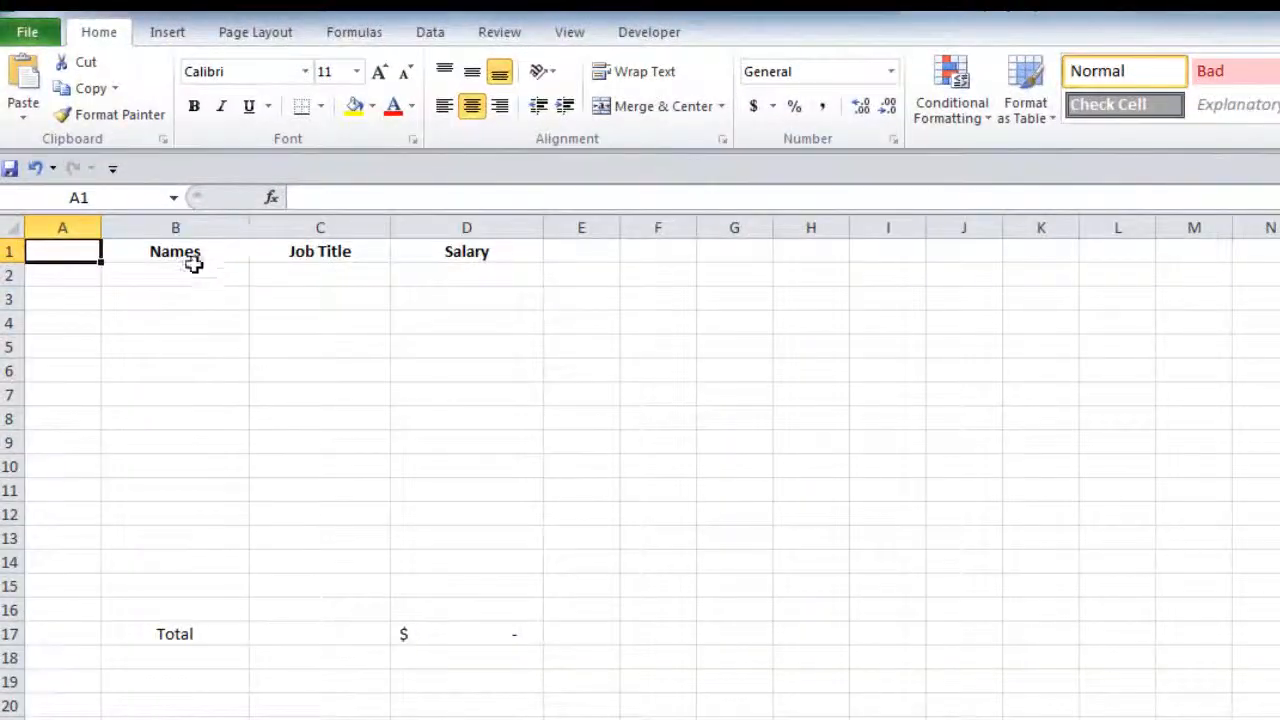
click(155, 242)
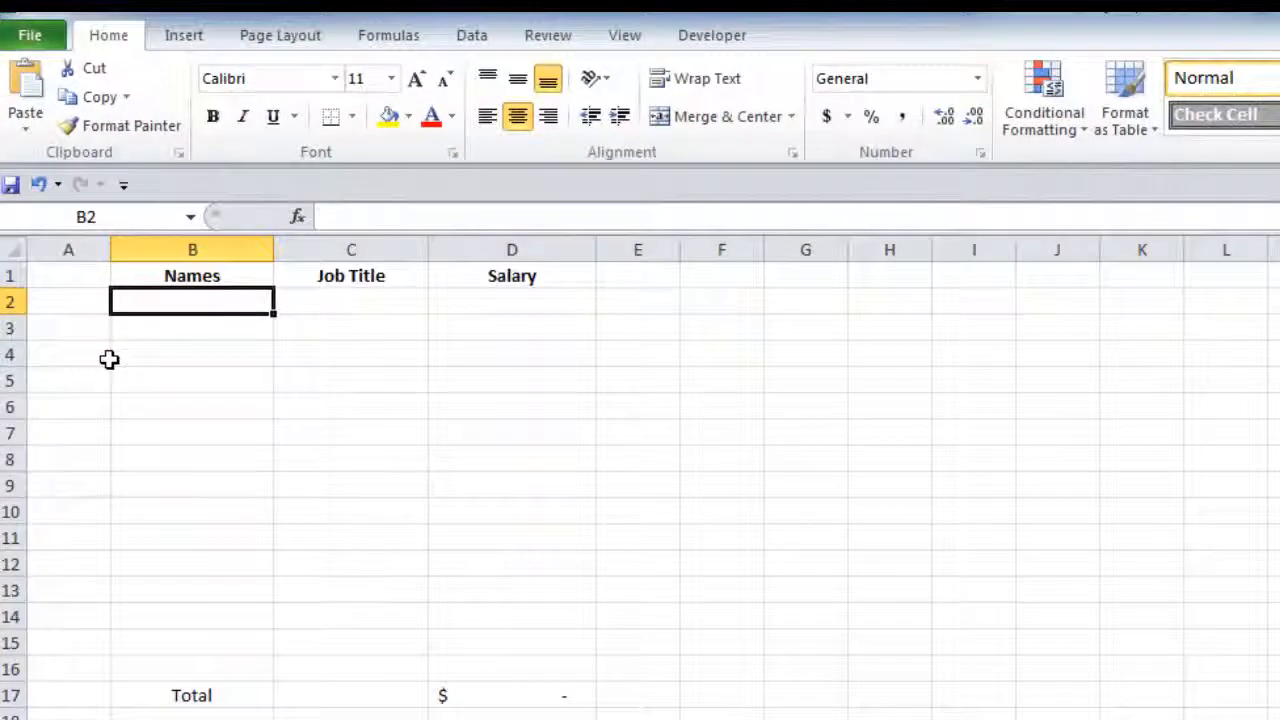
right_click(179, 300)
click(241, 404)
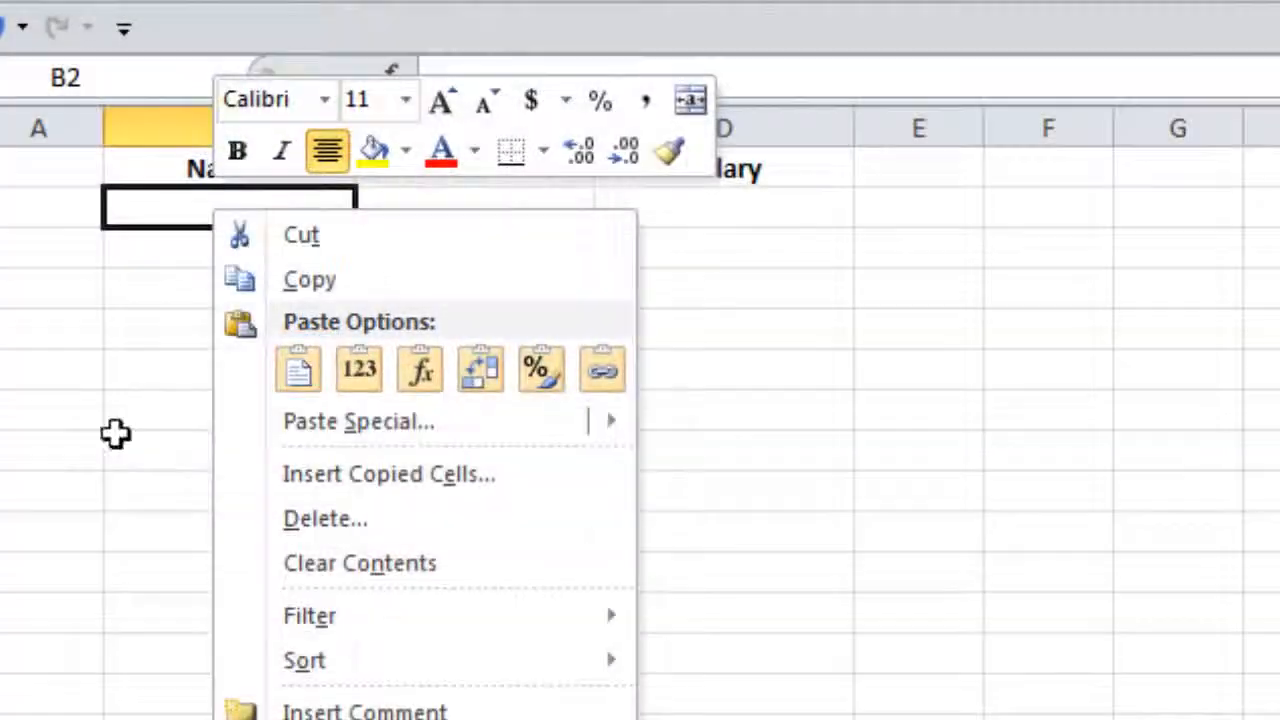
key(Escape)
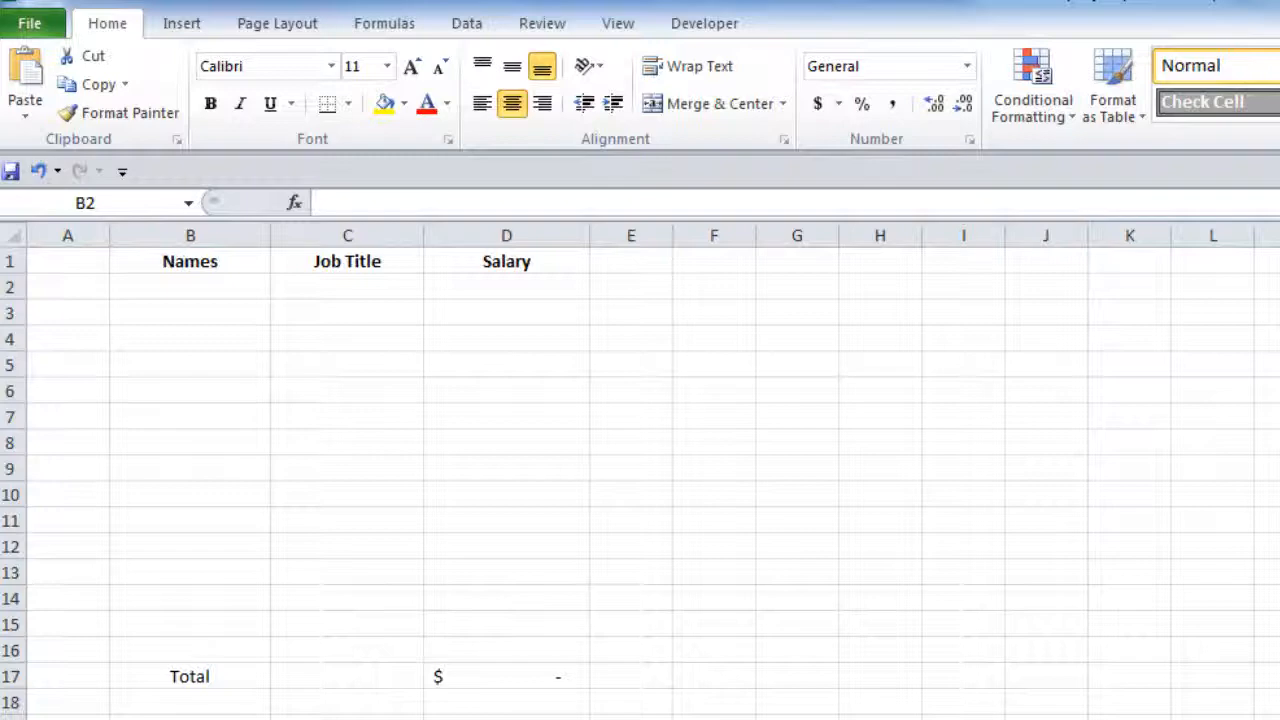
Paste the copied California records into B2:D11 of the All Employees sheet, and undo the paste
click(190, 279)
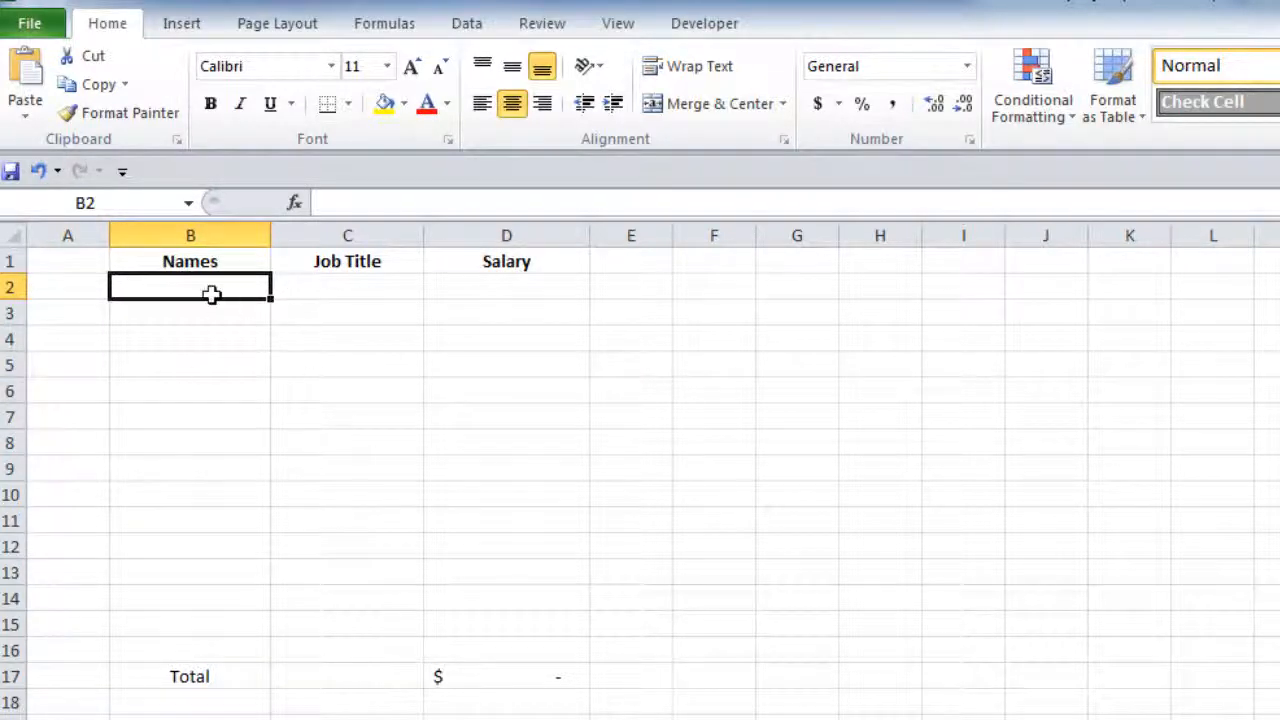
mouse_move(212, 289)
mouse_down()
mouse_move(449, 486)
mouse_move(454, 509)
mouse_up()
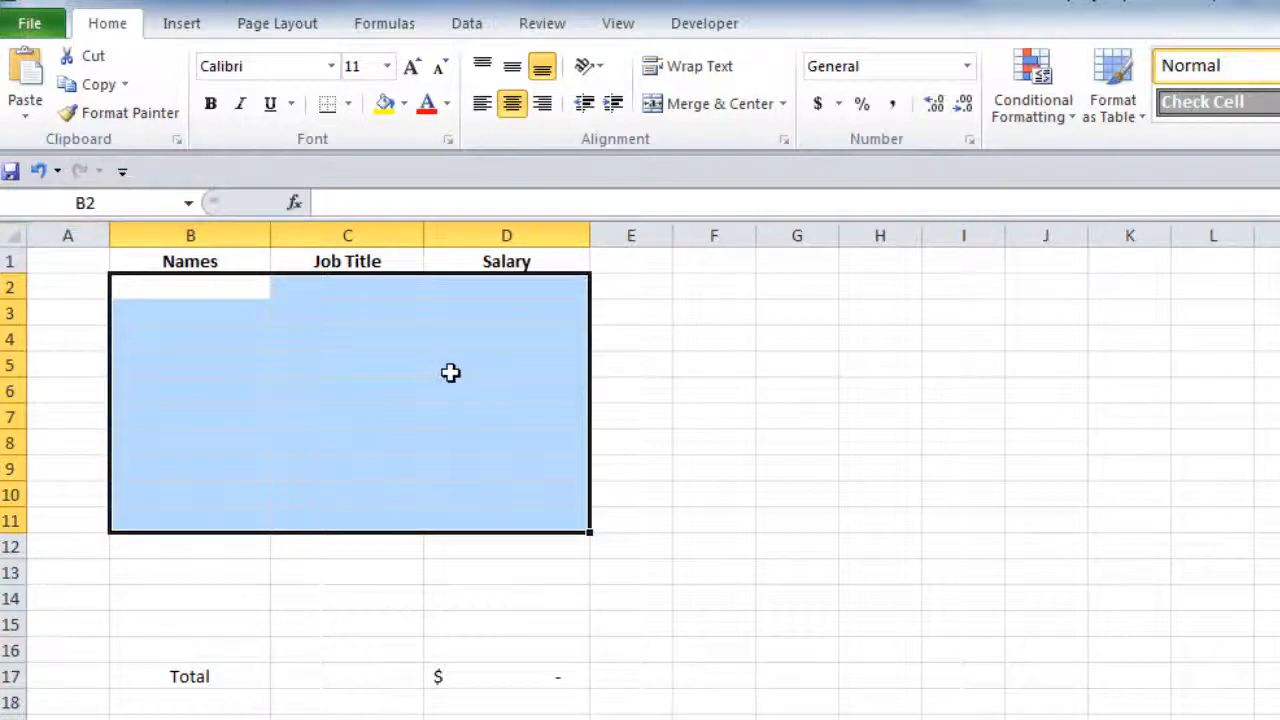
right_click(450, 372)
click(233, 478)
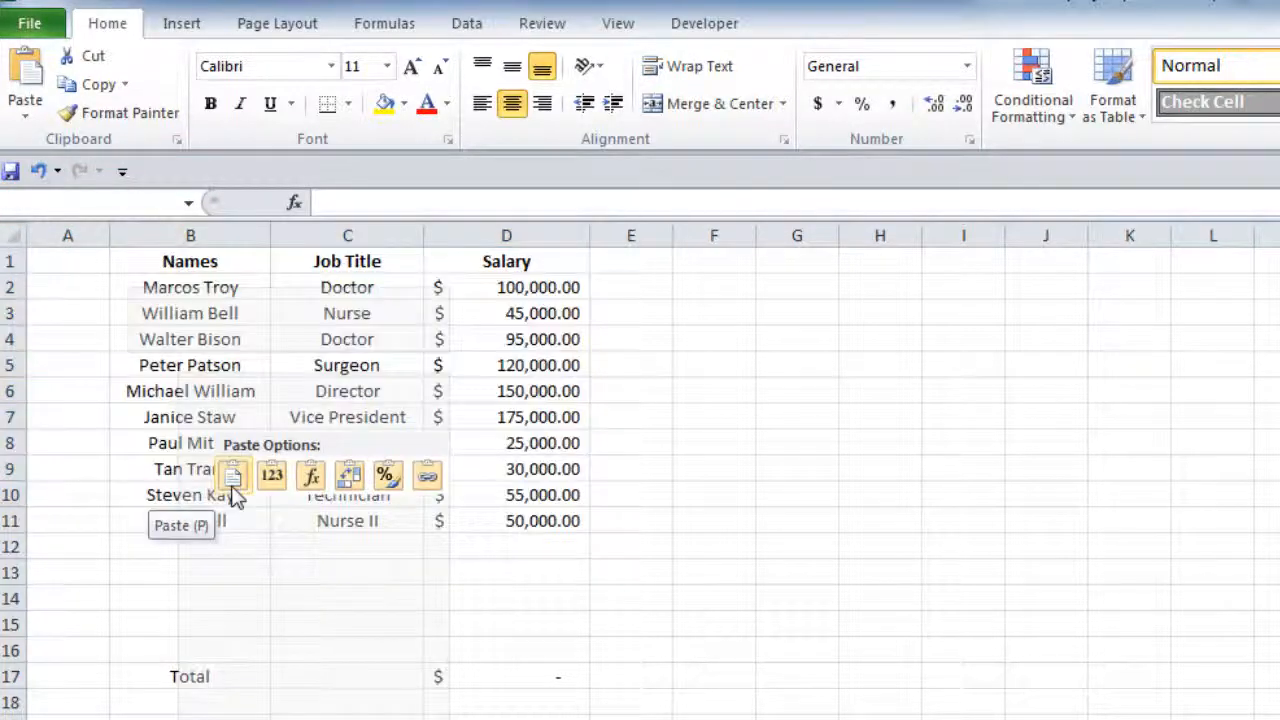
click(233, 477)
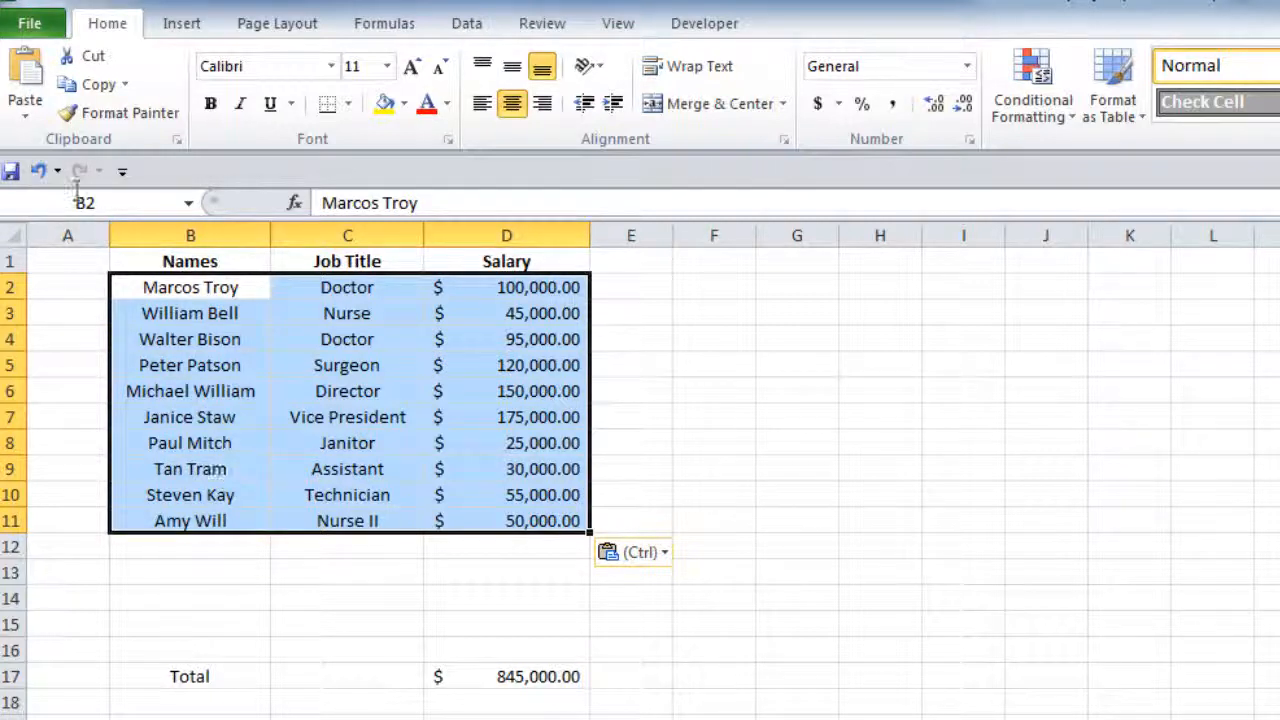
click(38, 170)
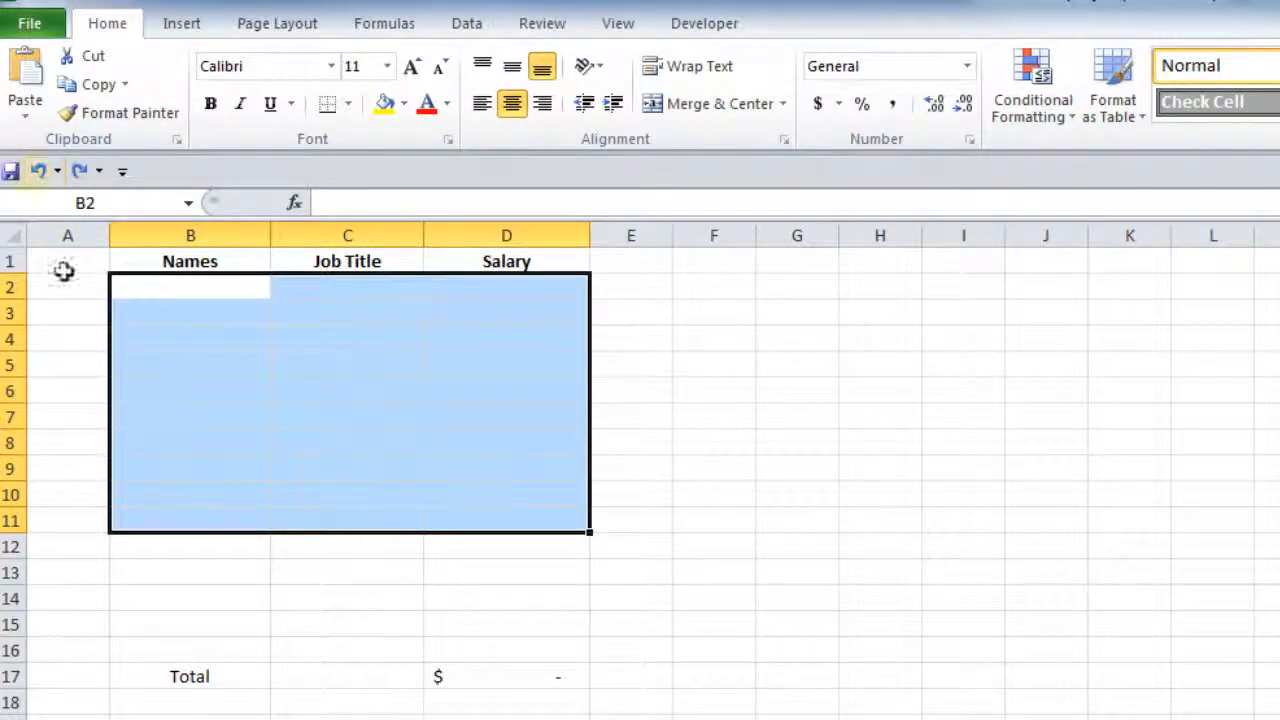
Paste the California records with only cell B2 selected as the destination, and undo that paste
click(189, 288)
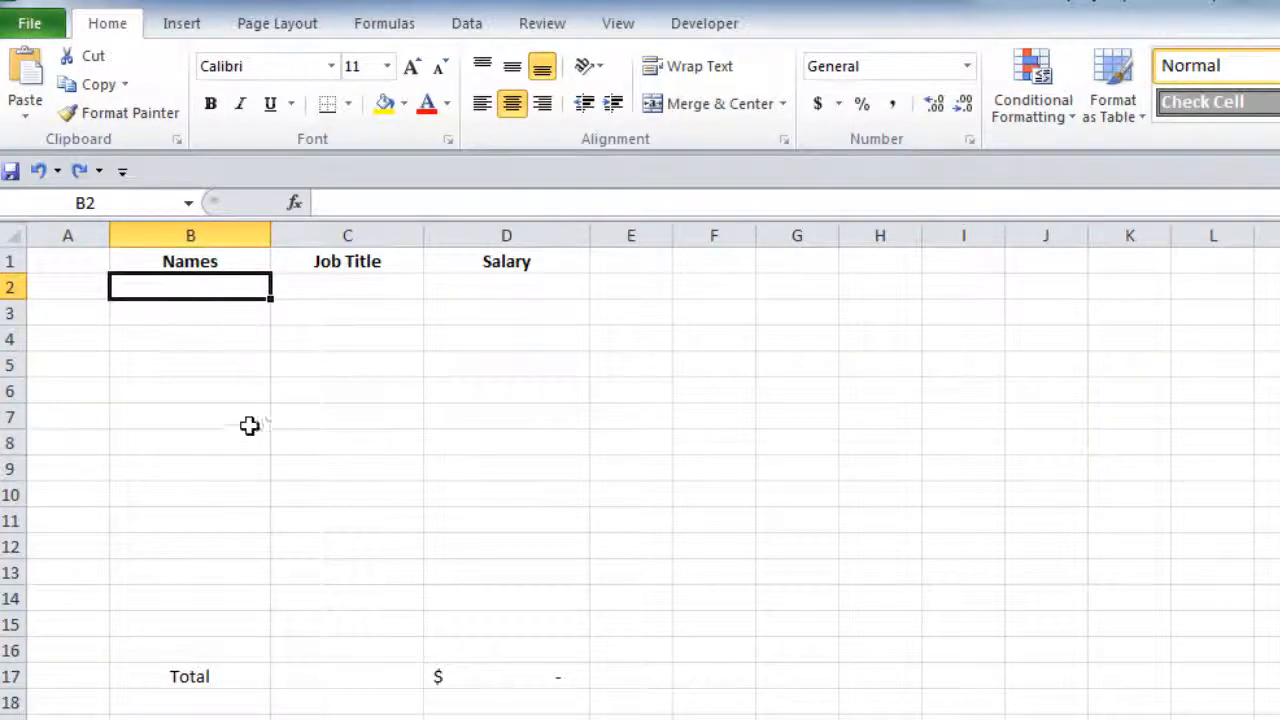
key(ctrl+v)
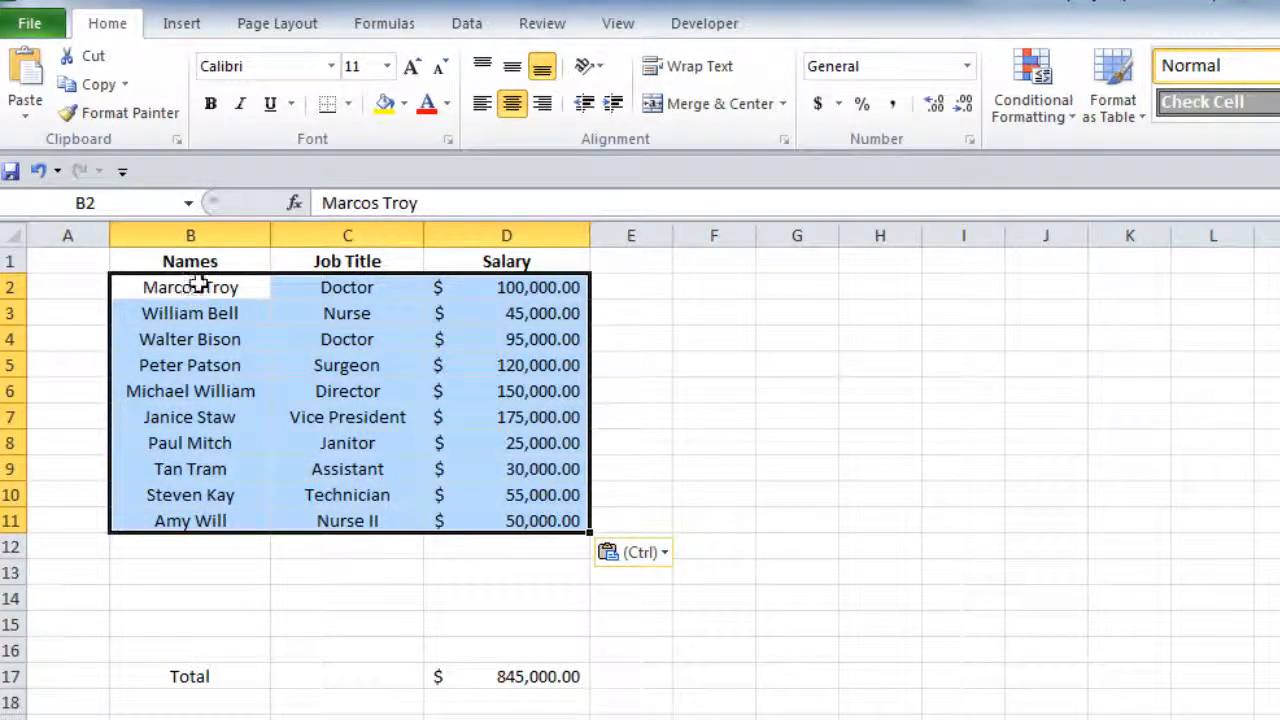
click(38, 170)
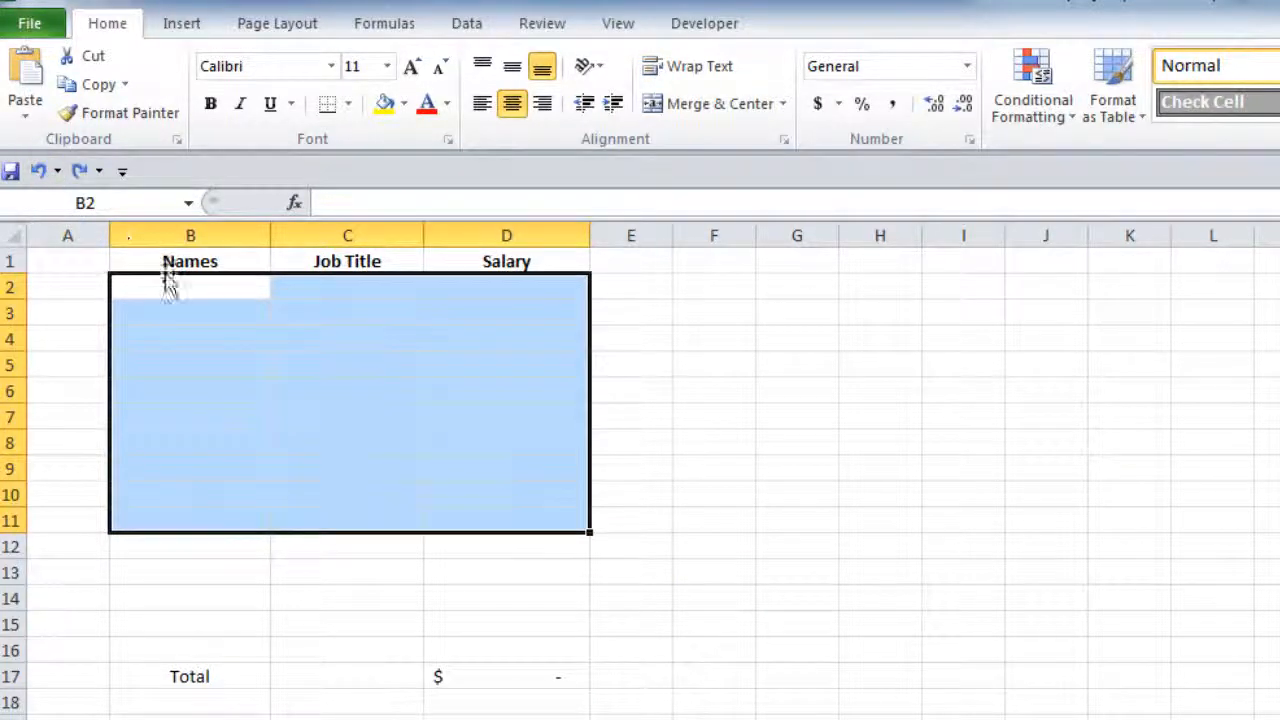
Paste the California records starting at B2 of the All Employees sheet, and copy the records in B2:D11 of the Arizona sheet
click(200, 291)
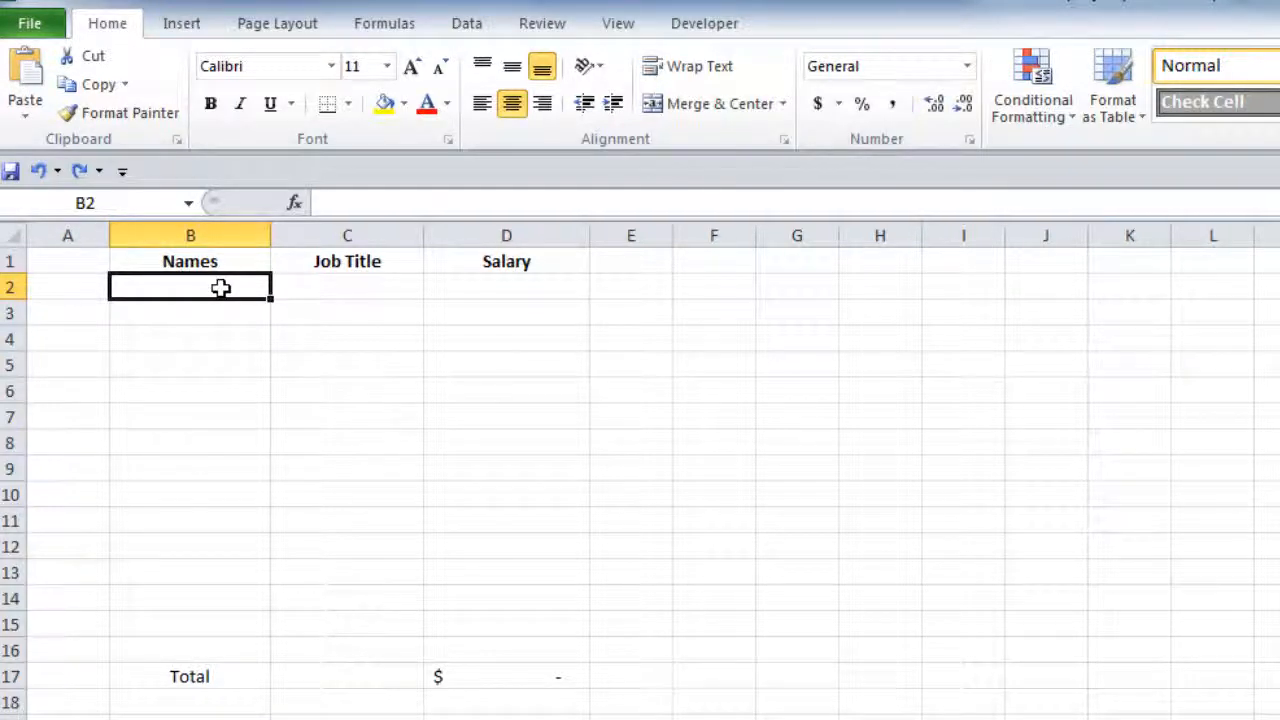
key(ctrl+v)
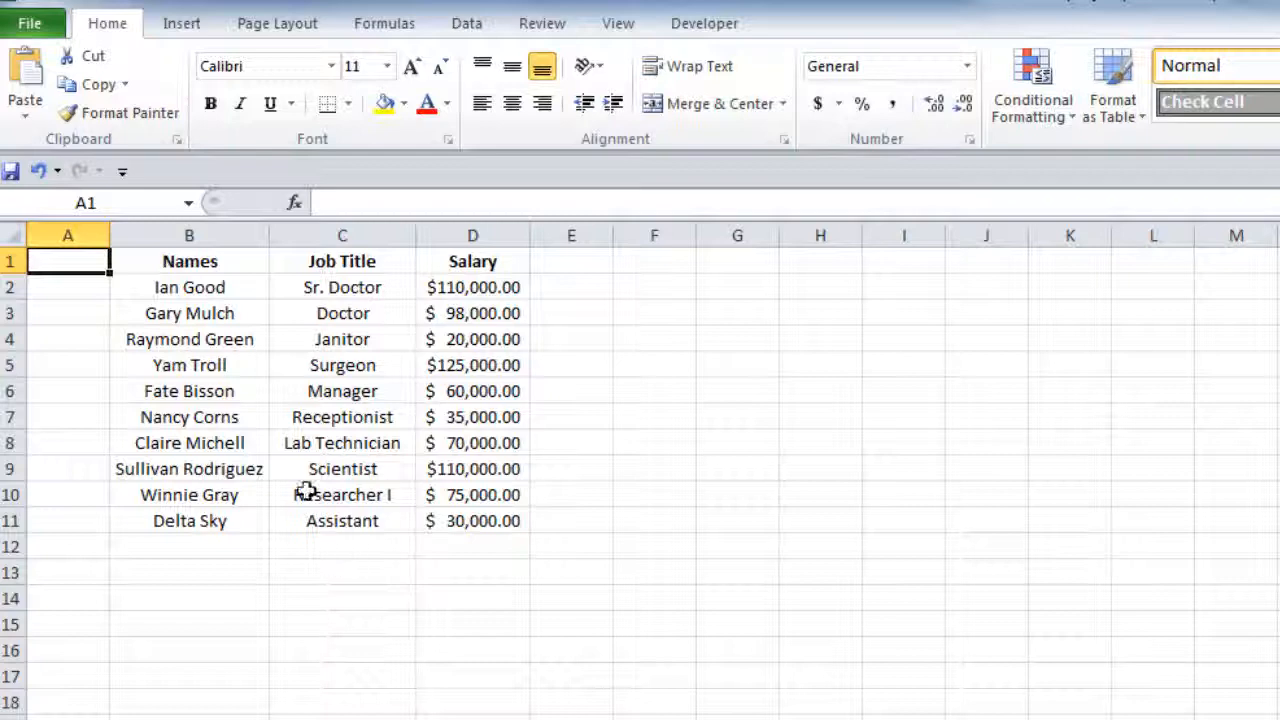
drag(185, 287, 442, 512)
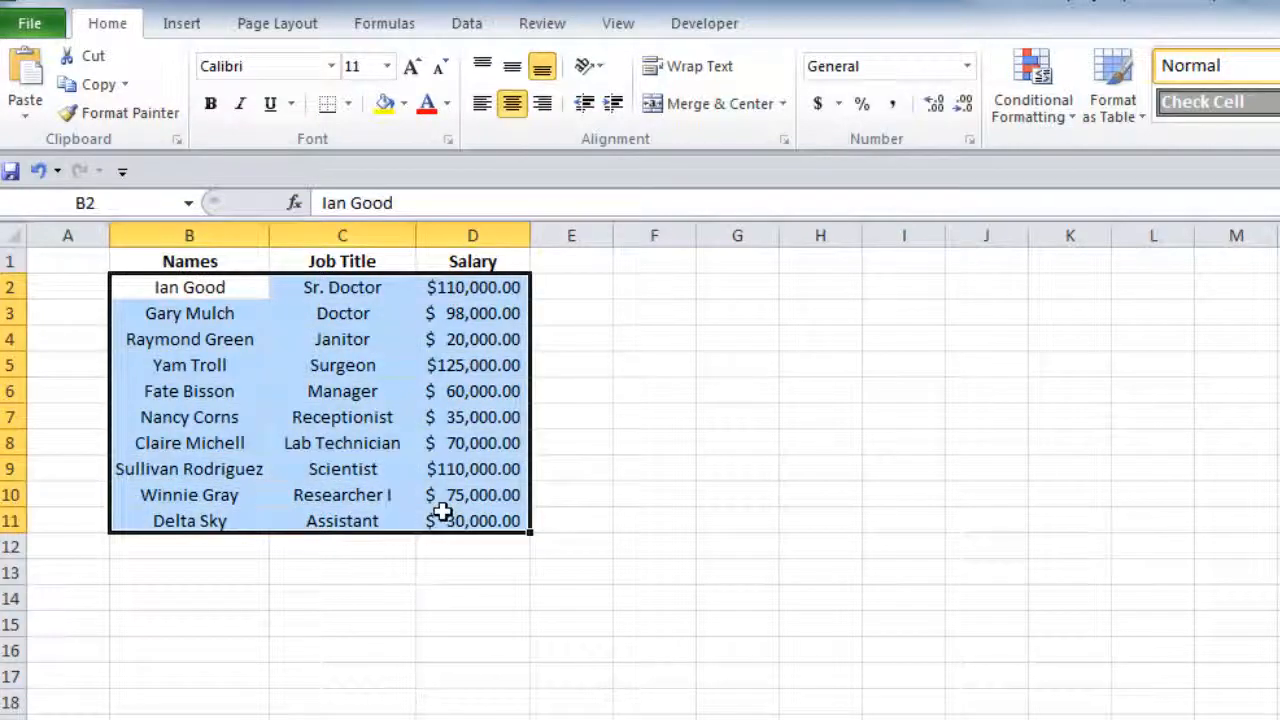
key(ctrl+c)
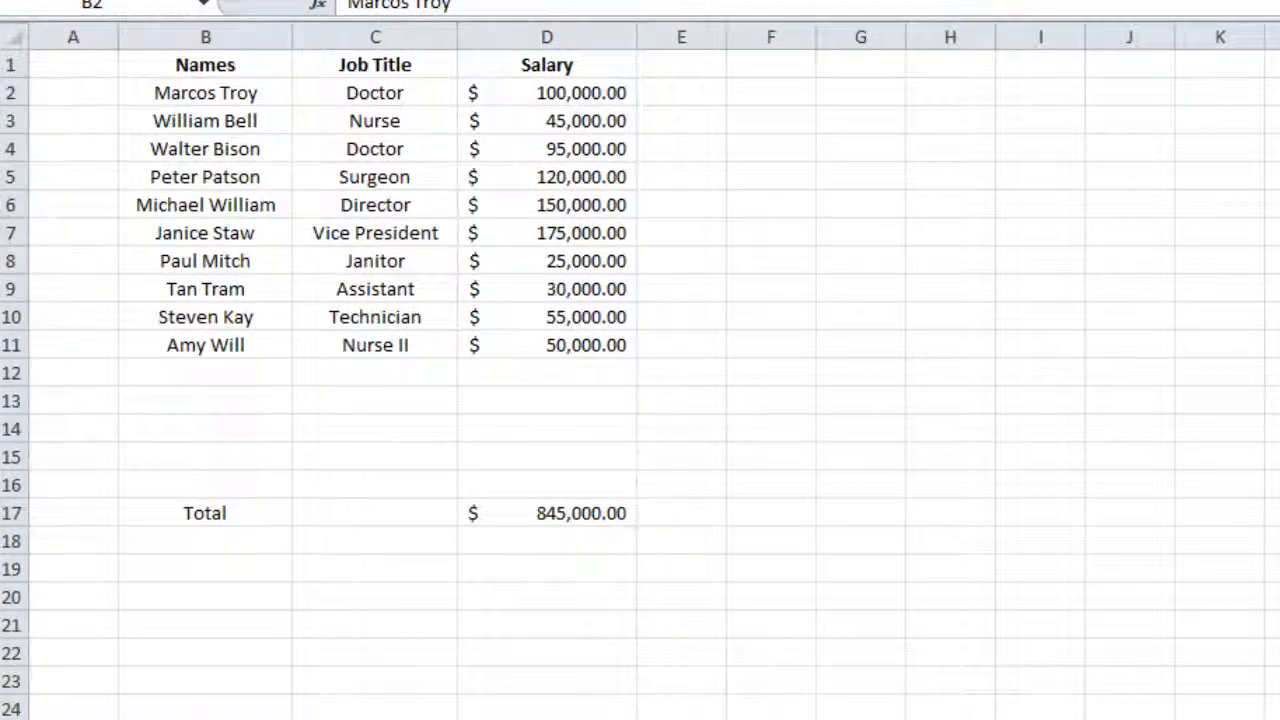
Try to paste the Arizona records starting at cell B12 of the All Employees sheet
click(260, 371)
key(ctrl+v)
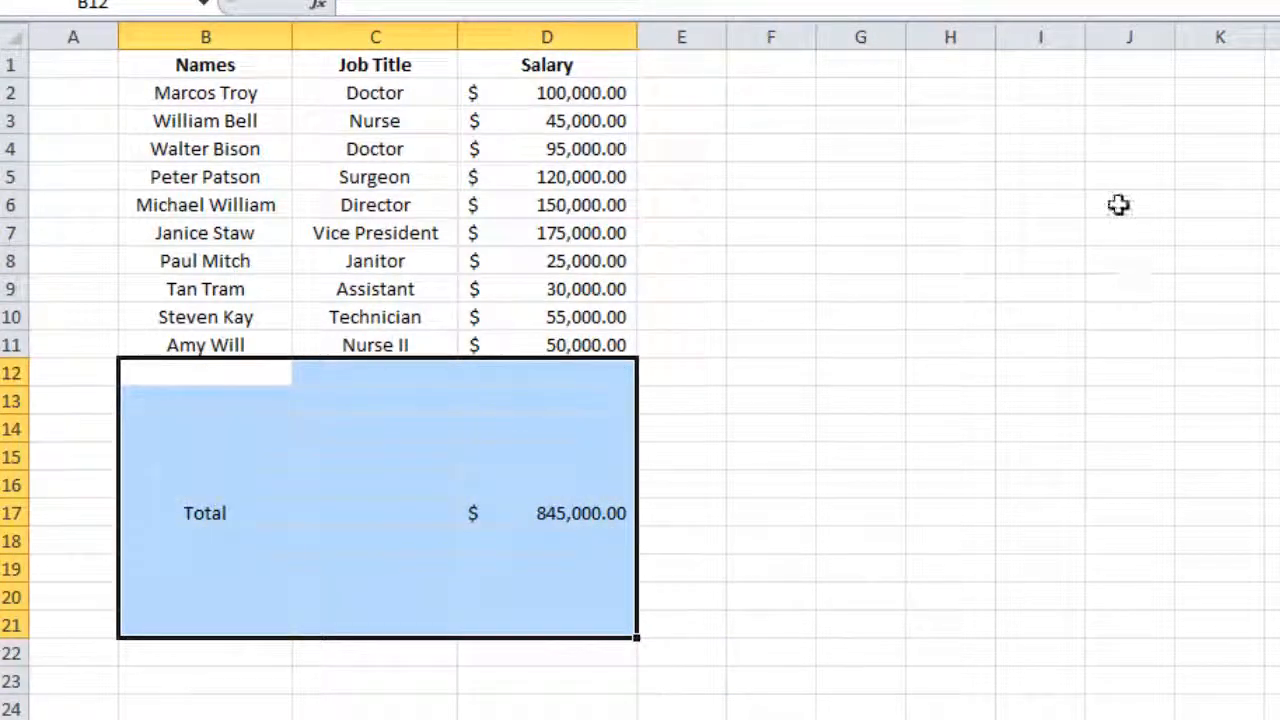
Paste the Arizona records into the empty area starting at cell H6
click(955, 195)
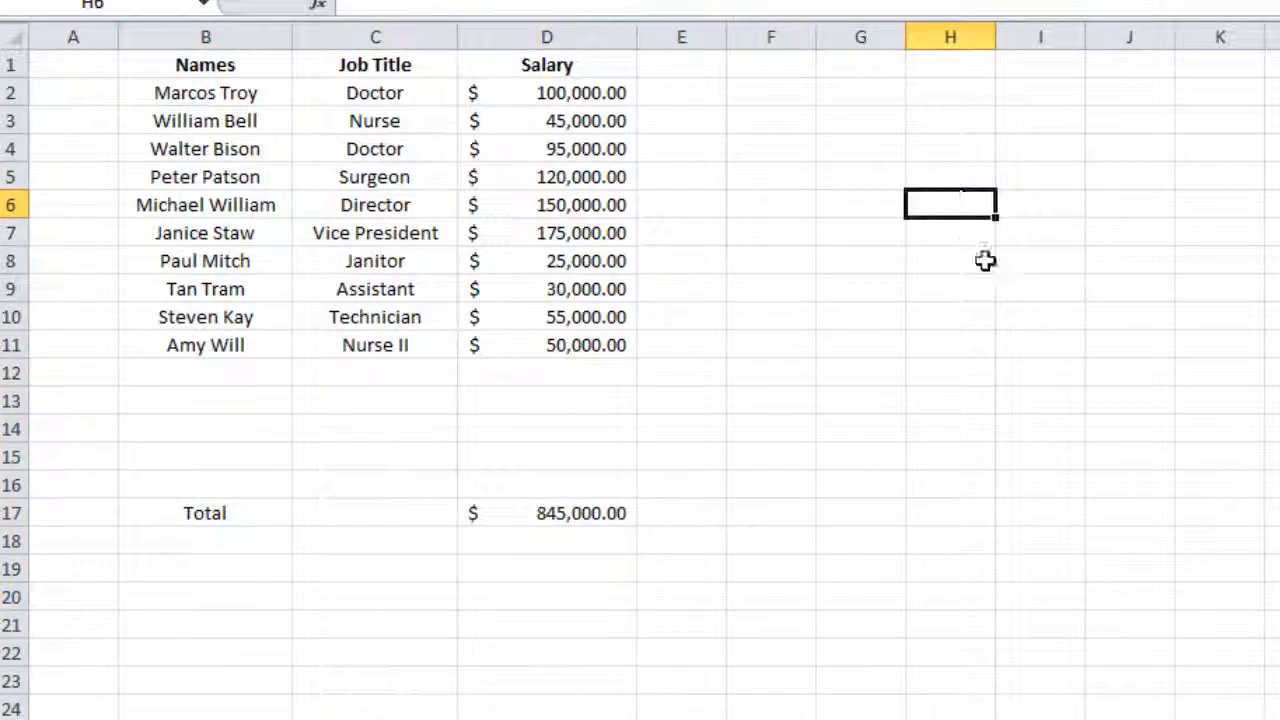
key(ctrl+v)
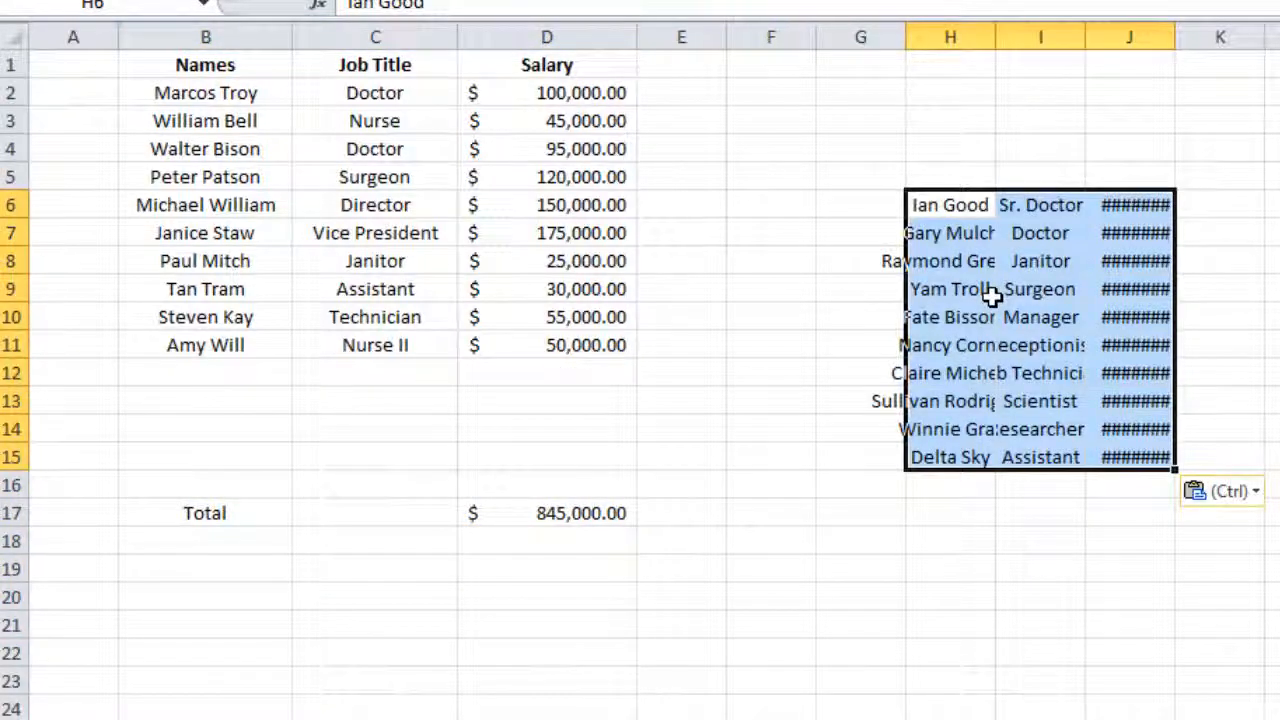
Move the Total row from B17:D17 down to B32:D32, and move the Arizona records from H6:J15 to B12:D21
drag(208, 509, 545, 510)
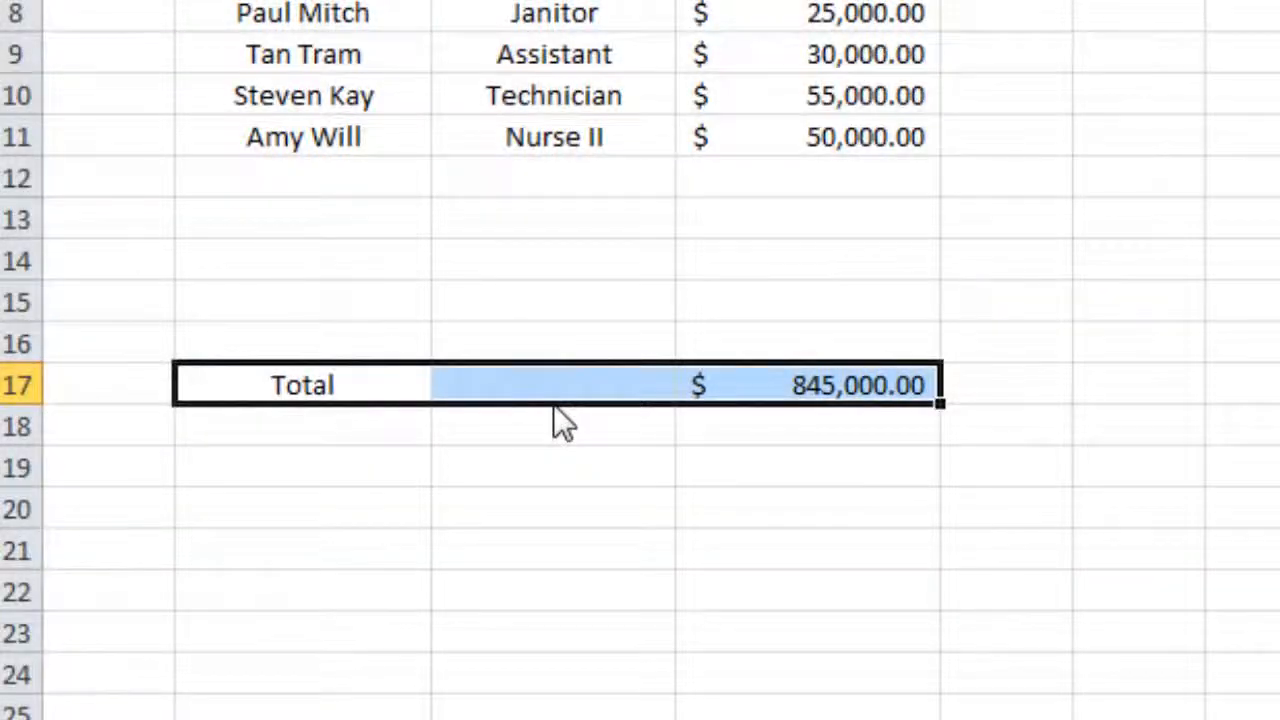
drag(553, 404, 440, 596)
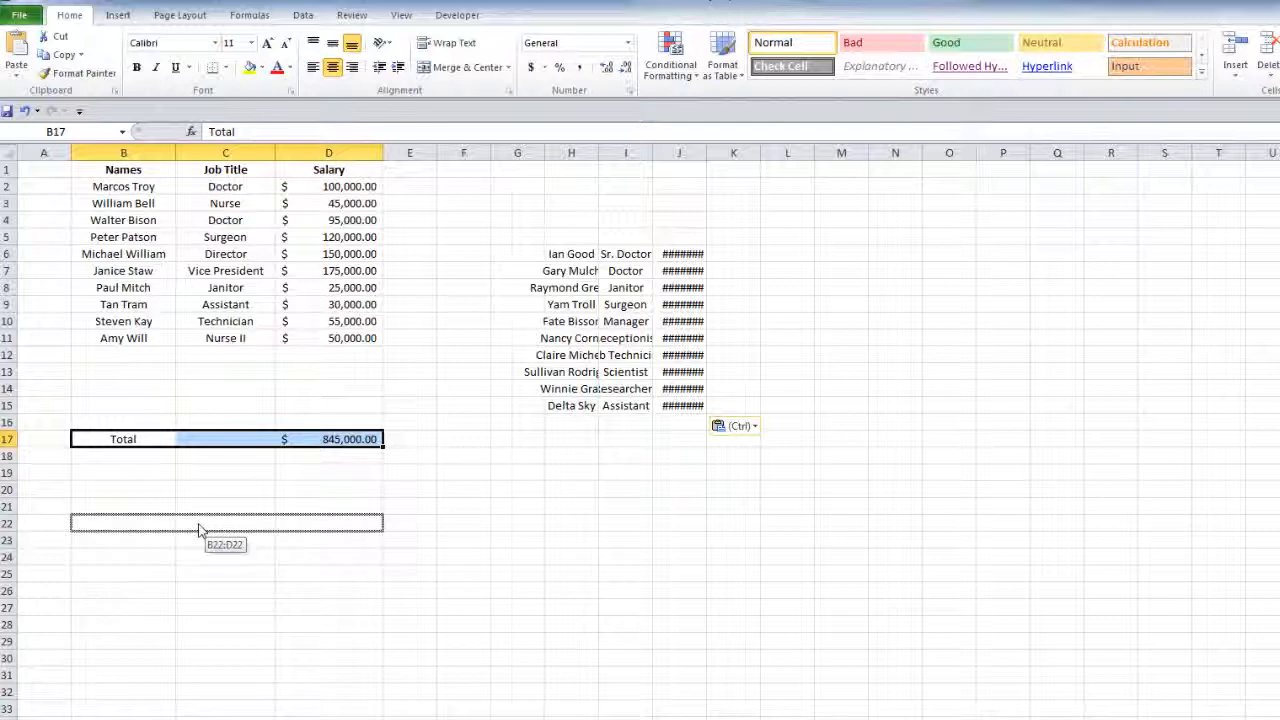
drag(199, 530, 197, 690)
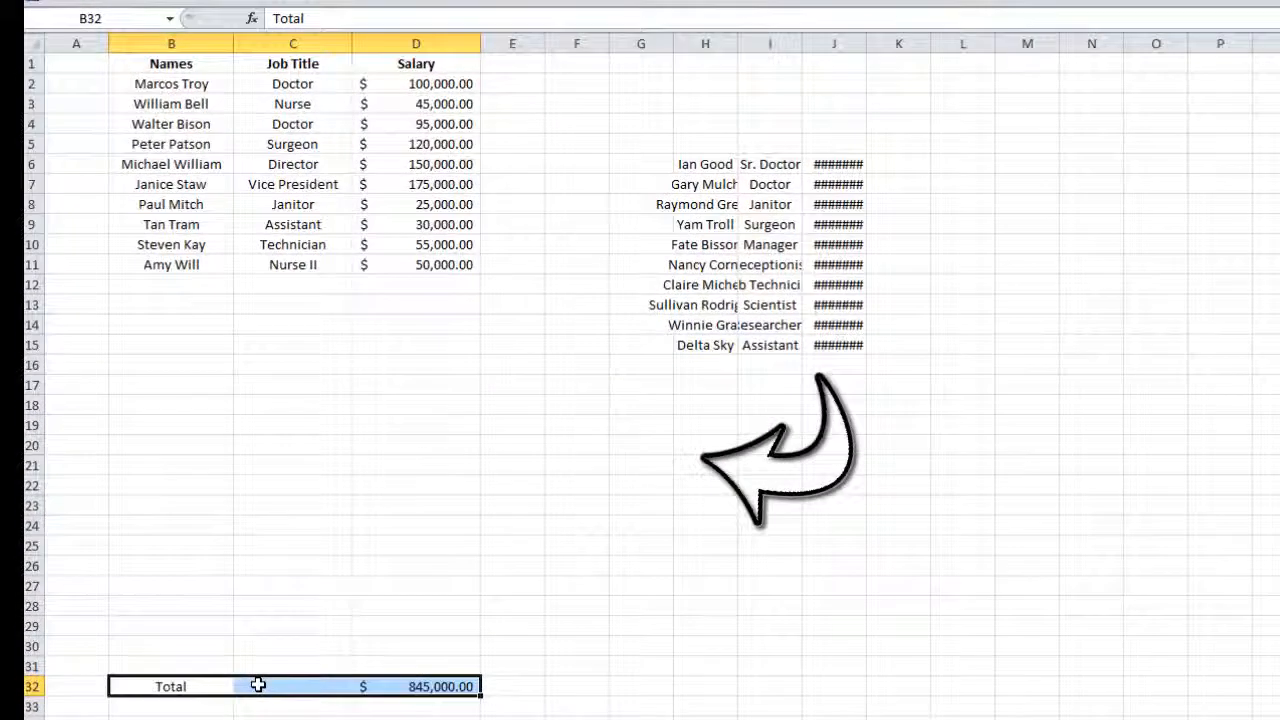
drag(690, 162, 377, 481)
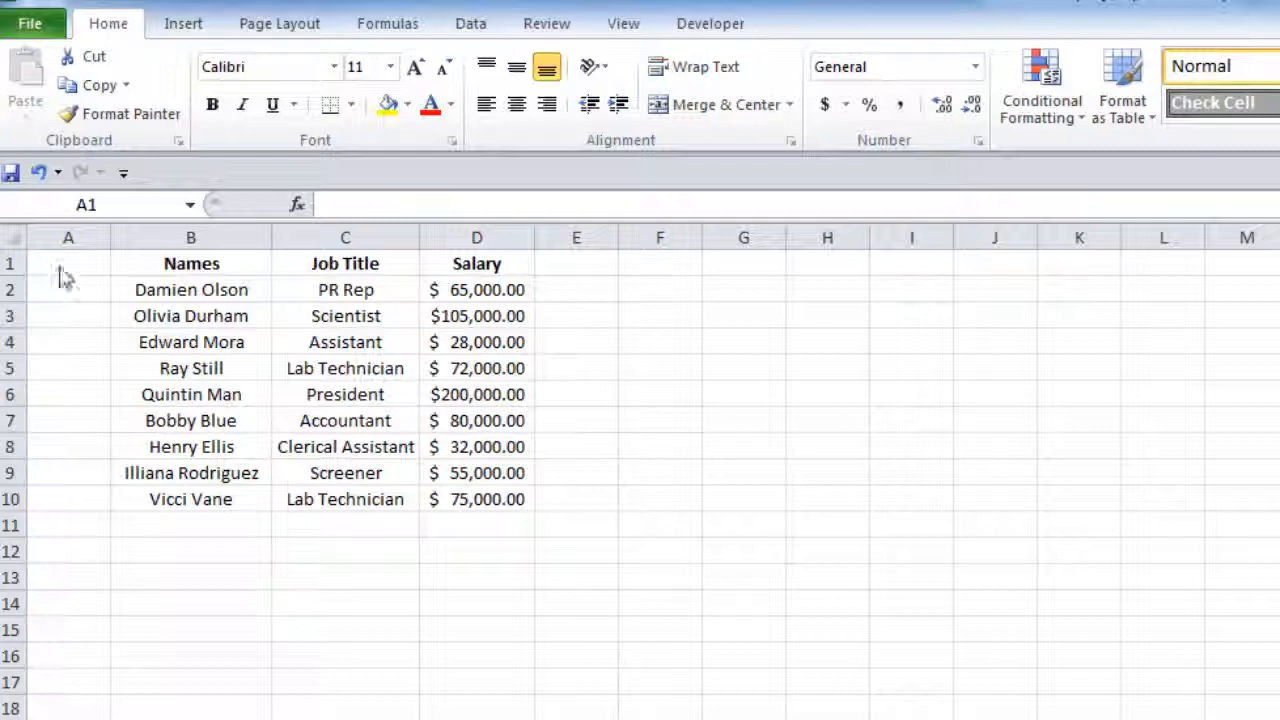
Cut the employee records in B2:D10 of the Washington sheet
click(205, 289)
mouse_move(205, 289)
mouse_down()
mouse_move(283, 397)
mouse_move(468, 497)
mouse_up()
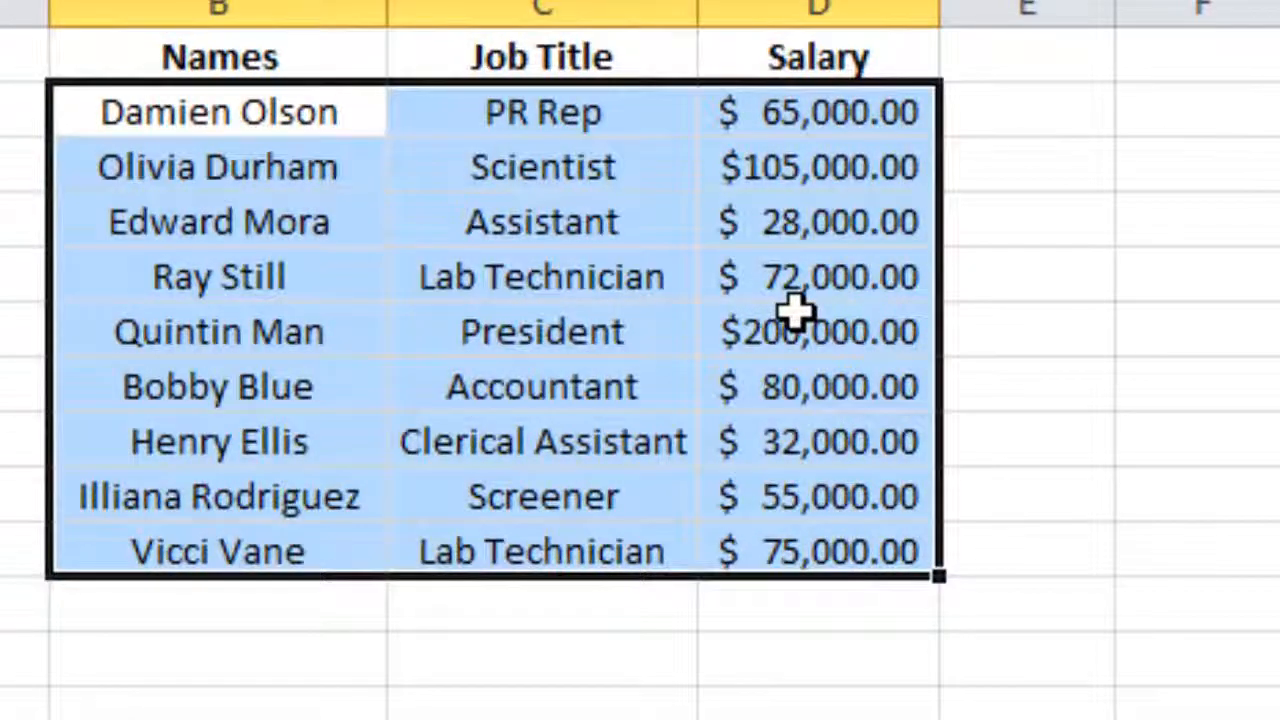
right_click(793, 312)
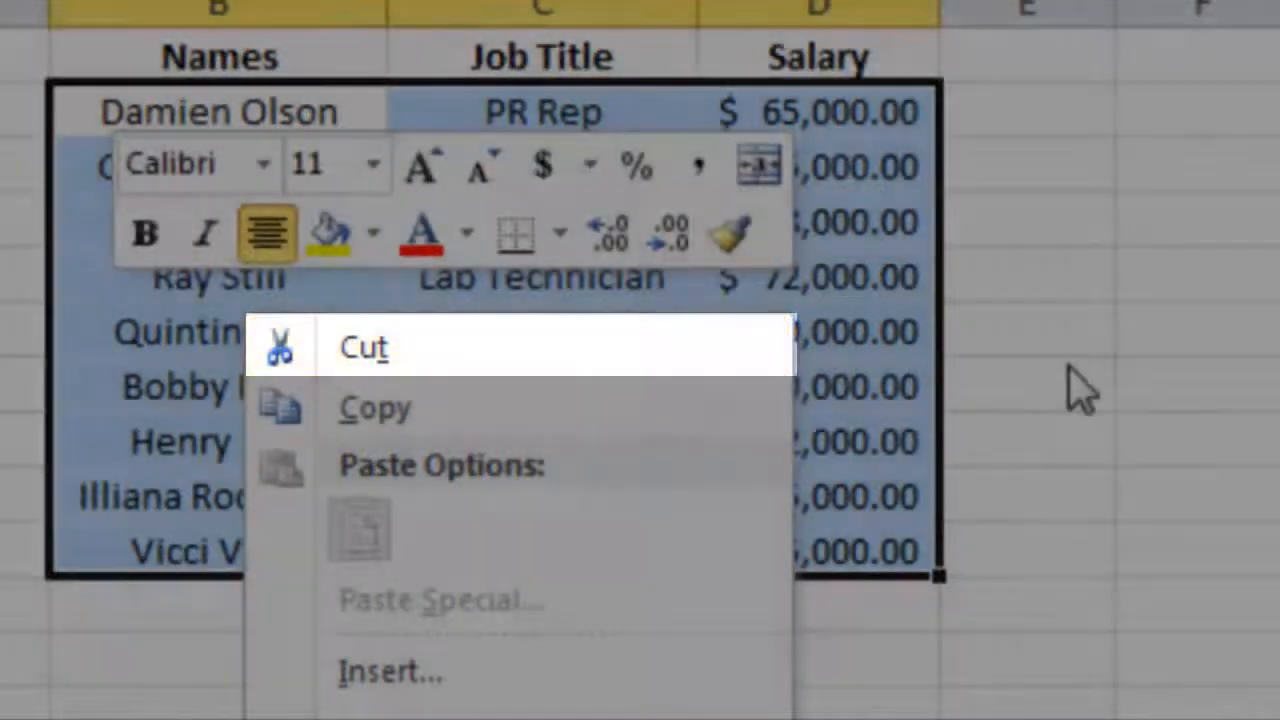
click(1069, 365)
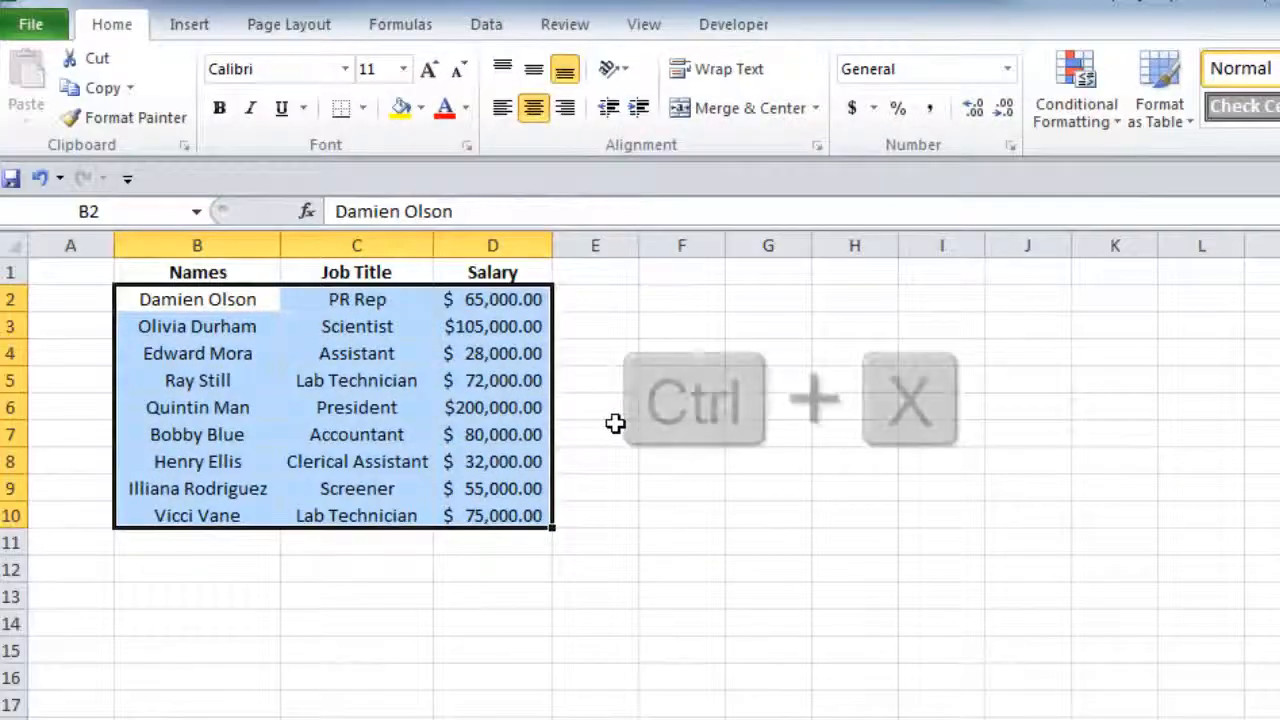
key(ctrl+x)
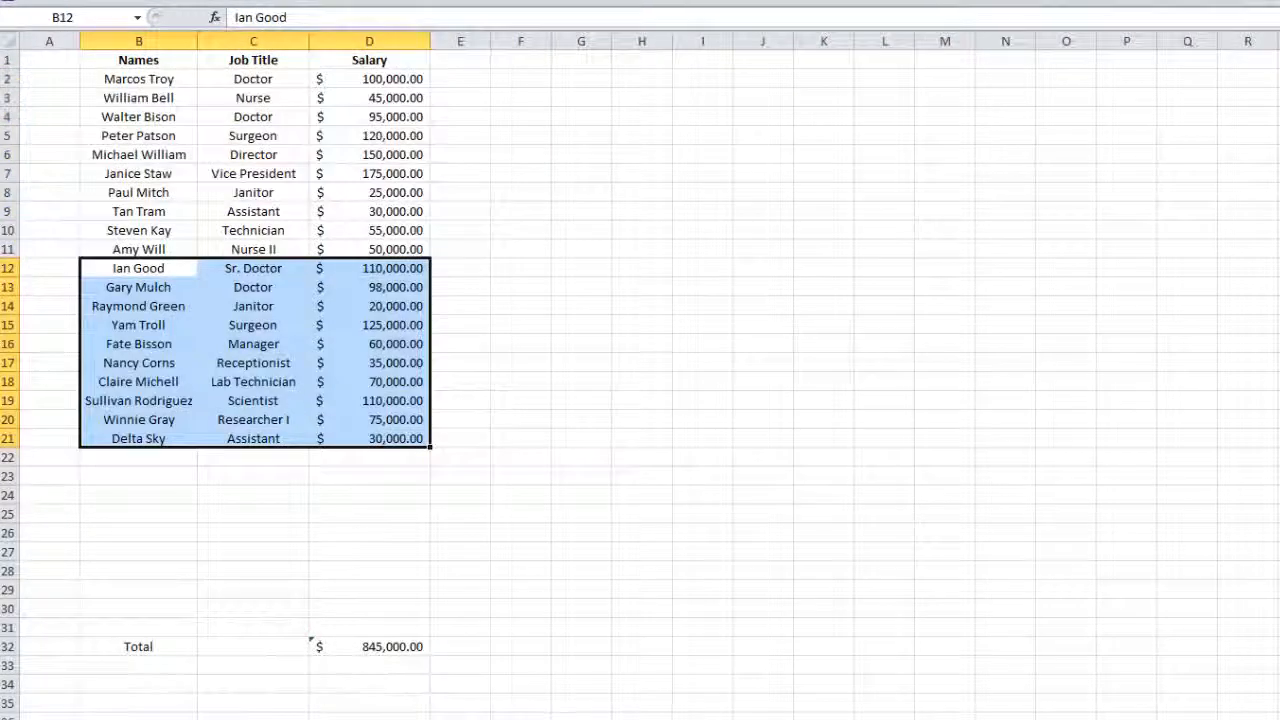
Paste the cut Washington records into the All Employees sheet starting at cell B22, and check what remains on the Washington, Arizona and California sheets
click(147, 455)
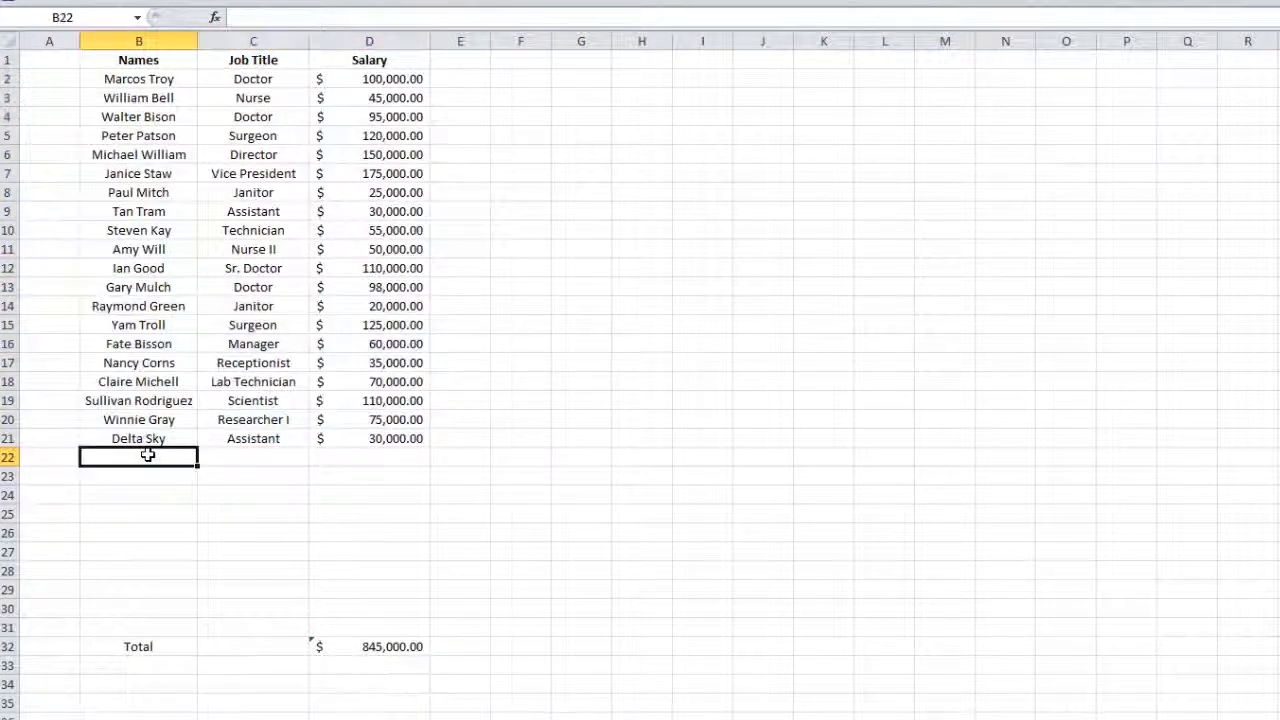
key(ctrl+v)
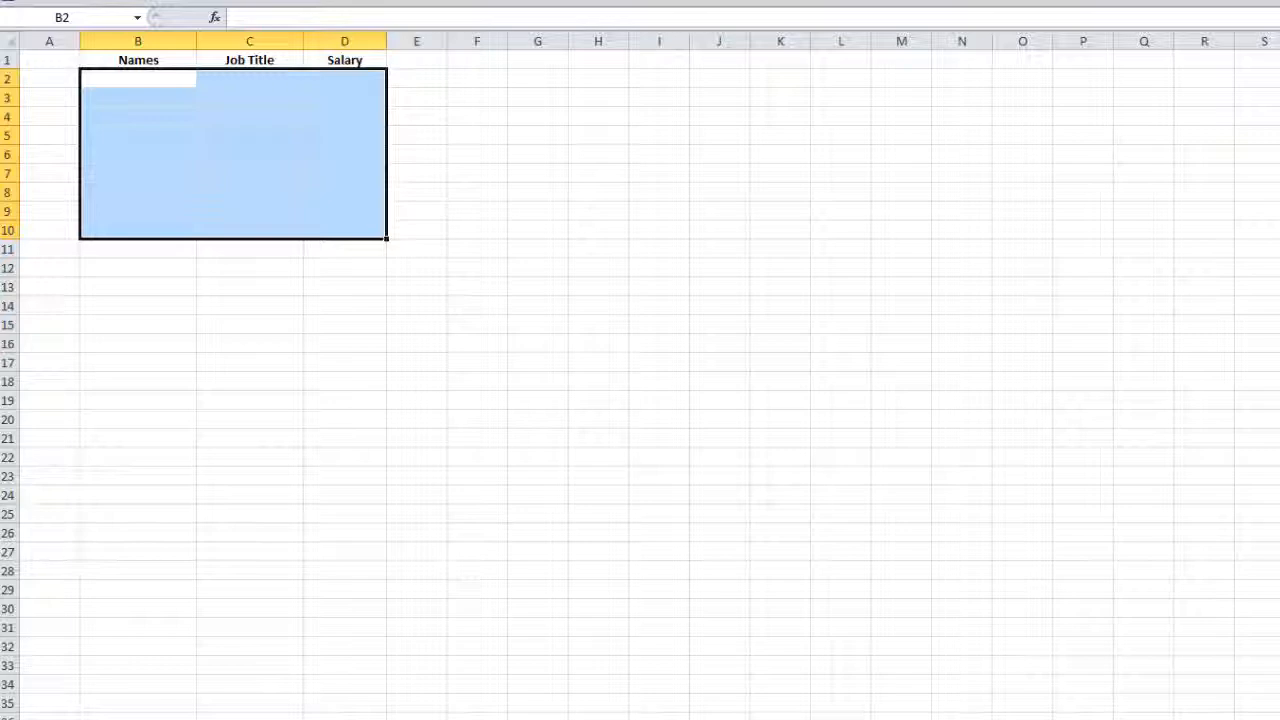
click(148, 711)
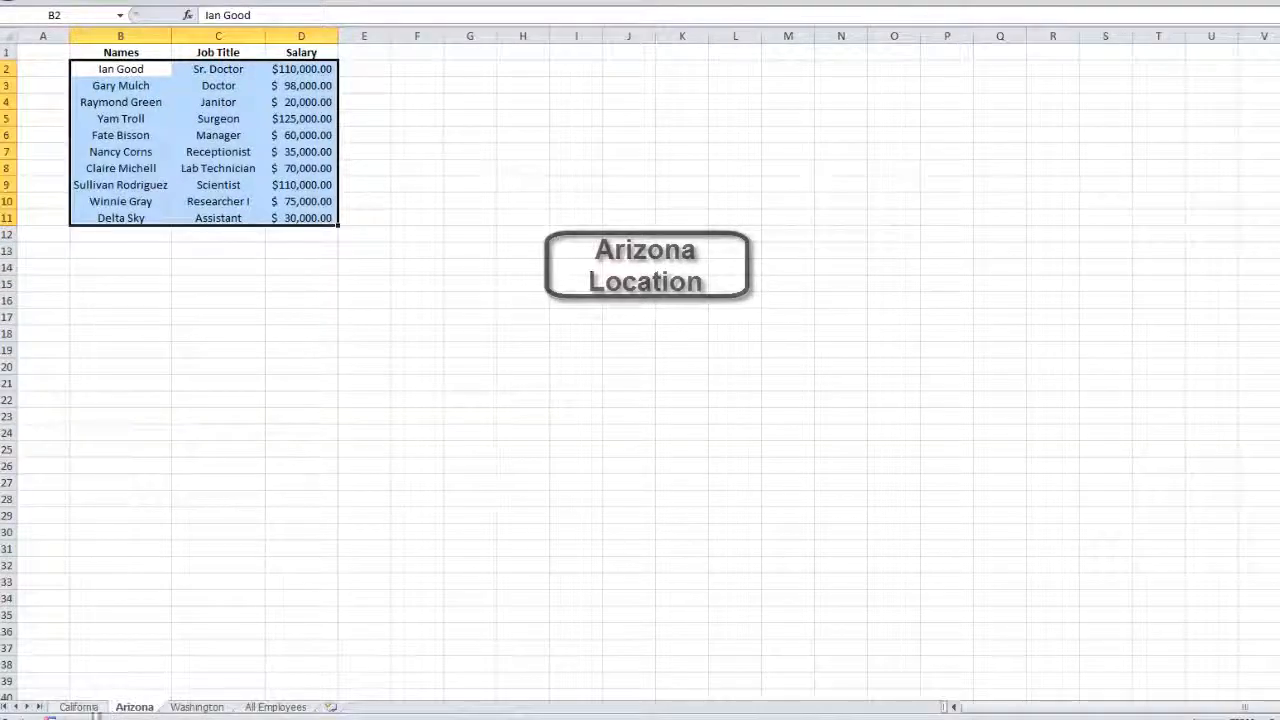
click(88, 709)
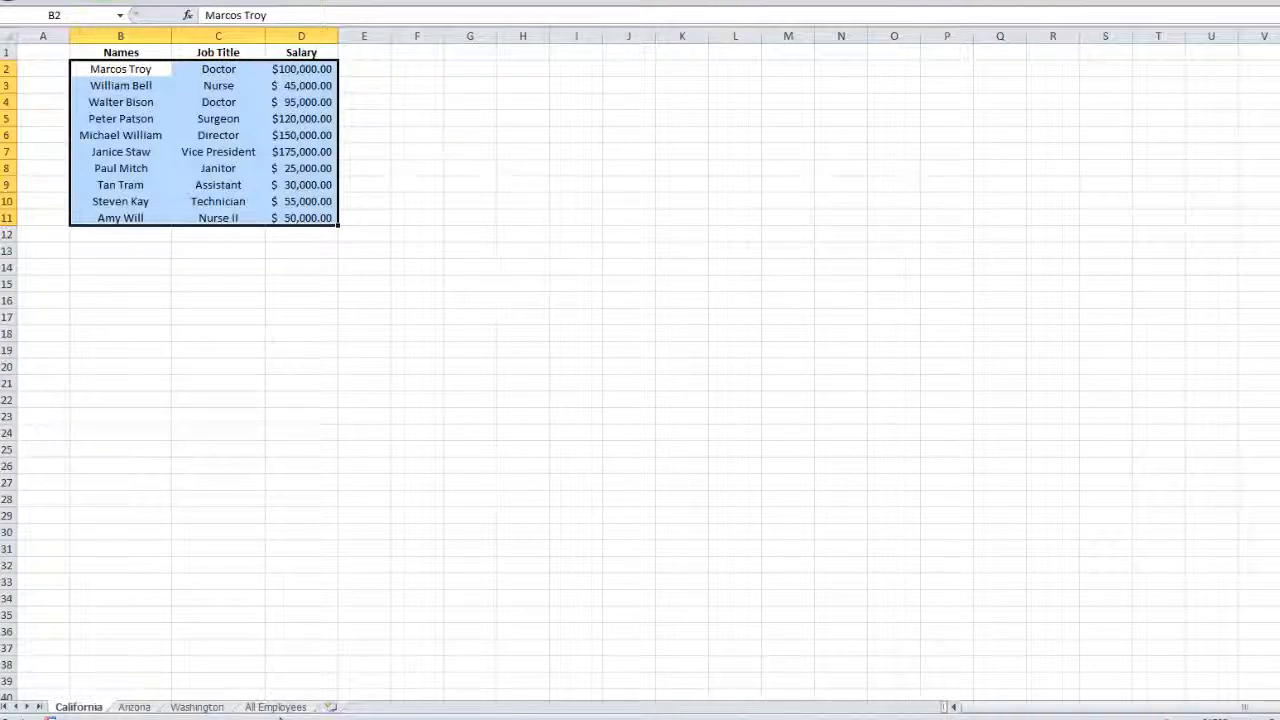
click(276, 708)
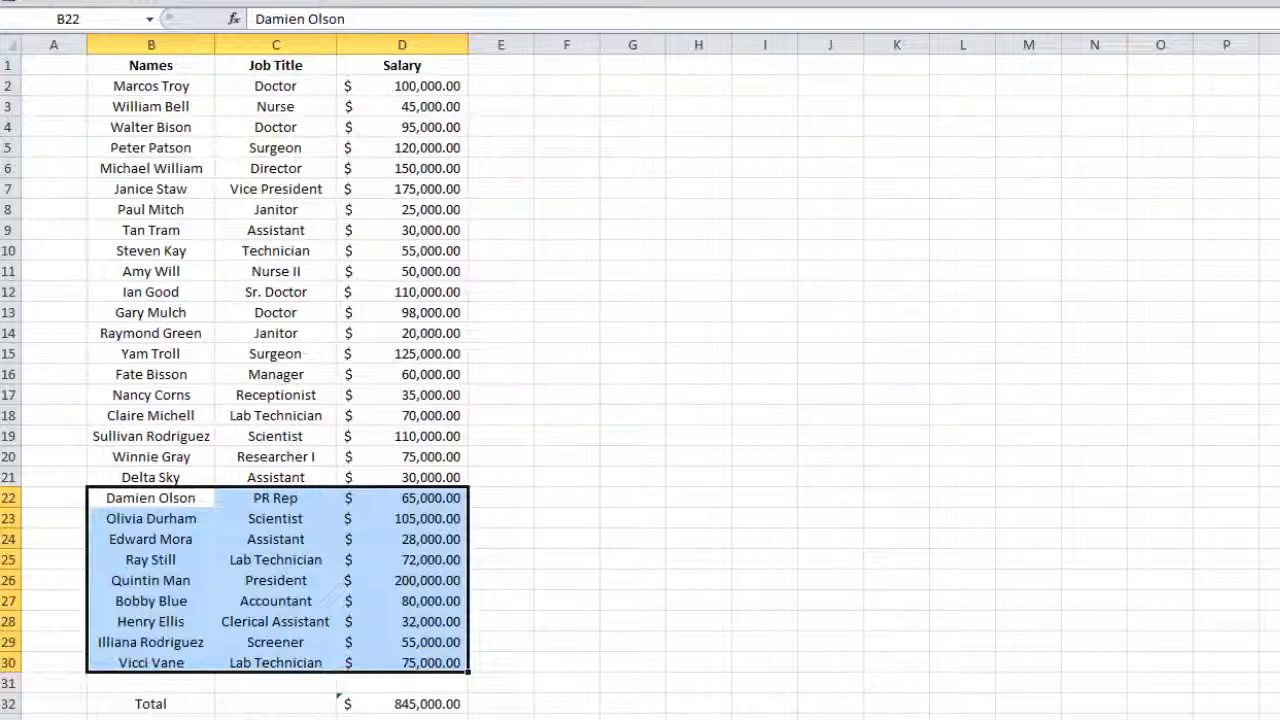
Move the Total row from B32:D32 up to B31:D31, directly beneath the last employee record
drag(137, 700, 376, 695)
drag(378, 684, 376, 683)
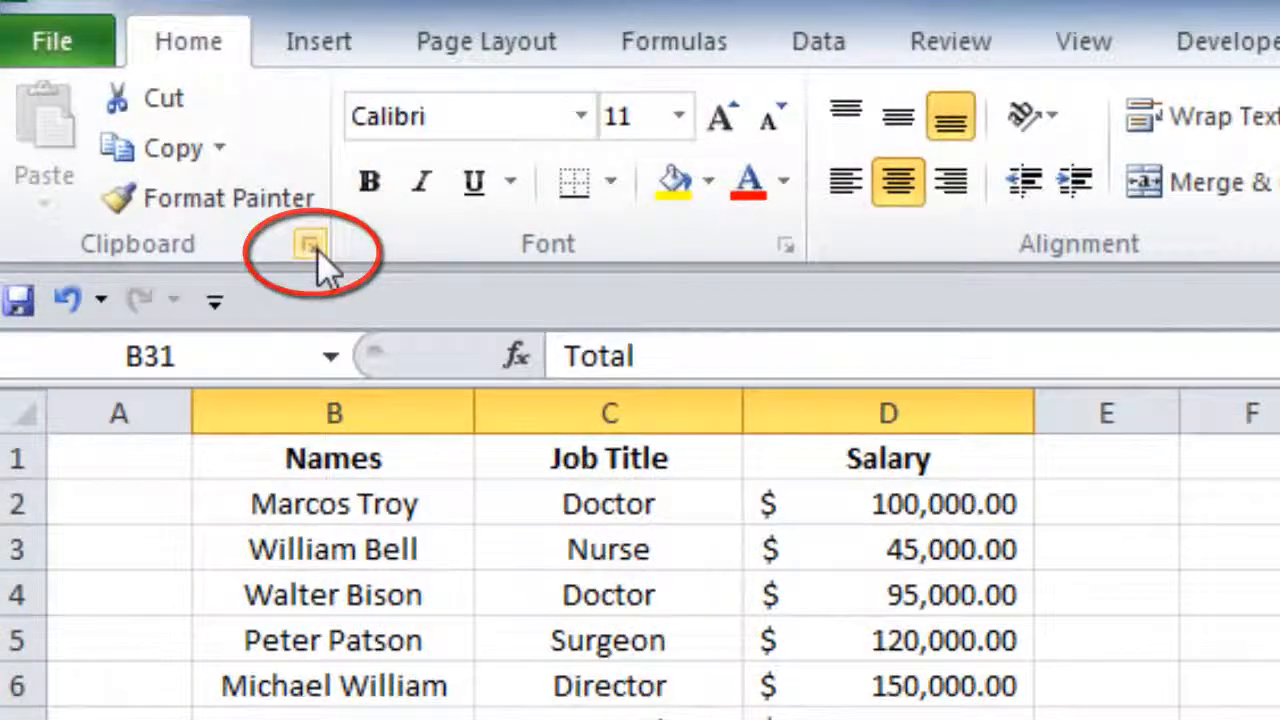
Display the Office Clipboard and clear all of its collected items
click(314, 246)
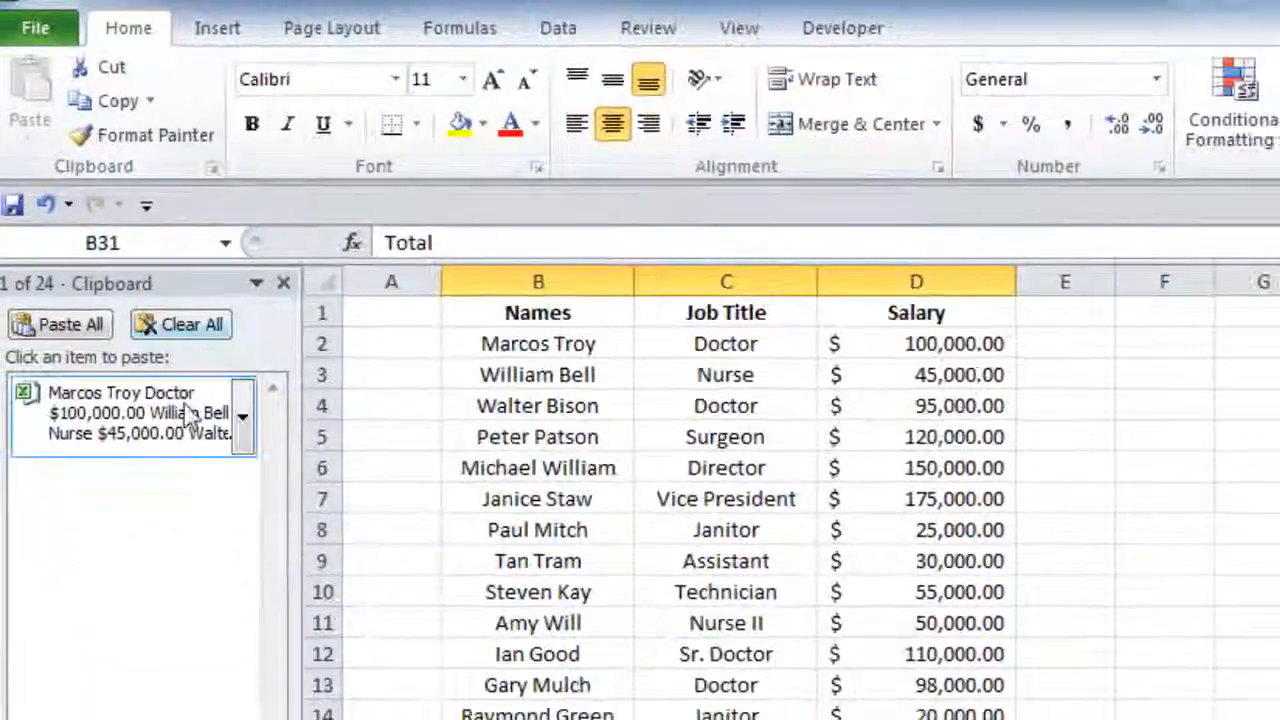
click(190, 325)
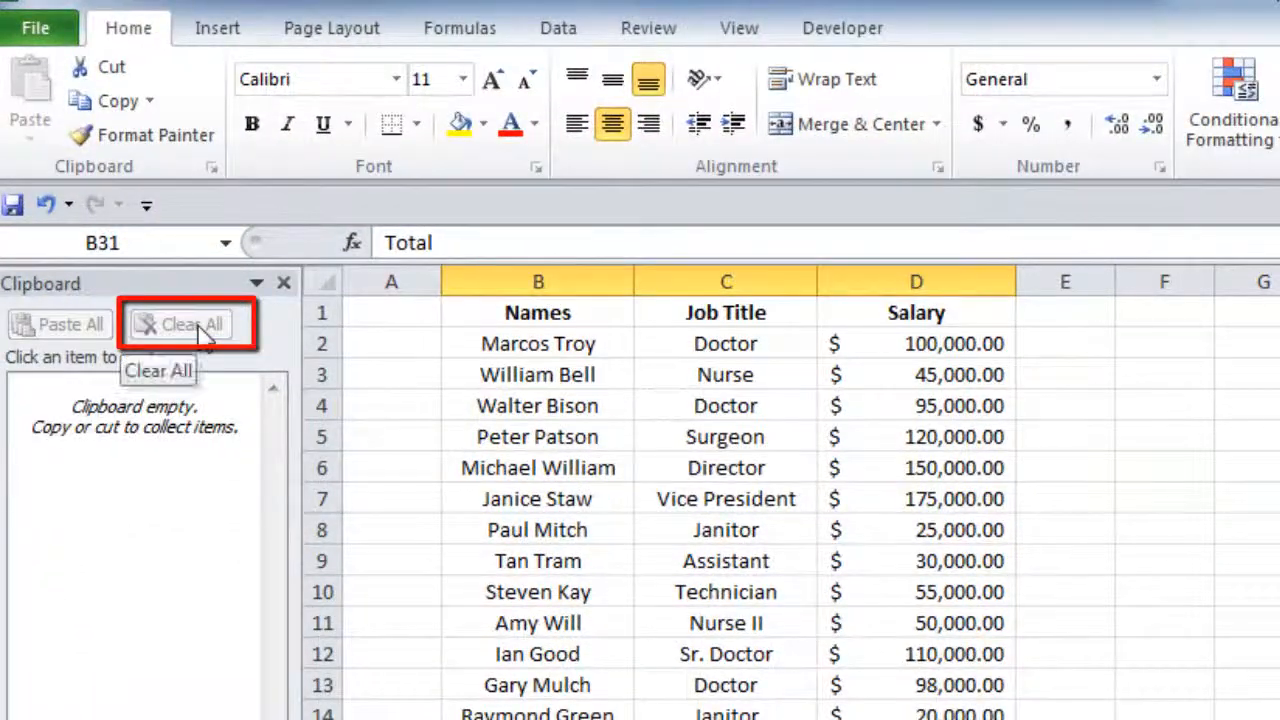